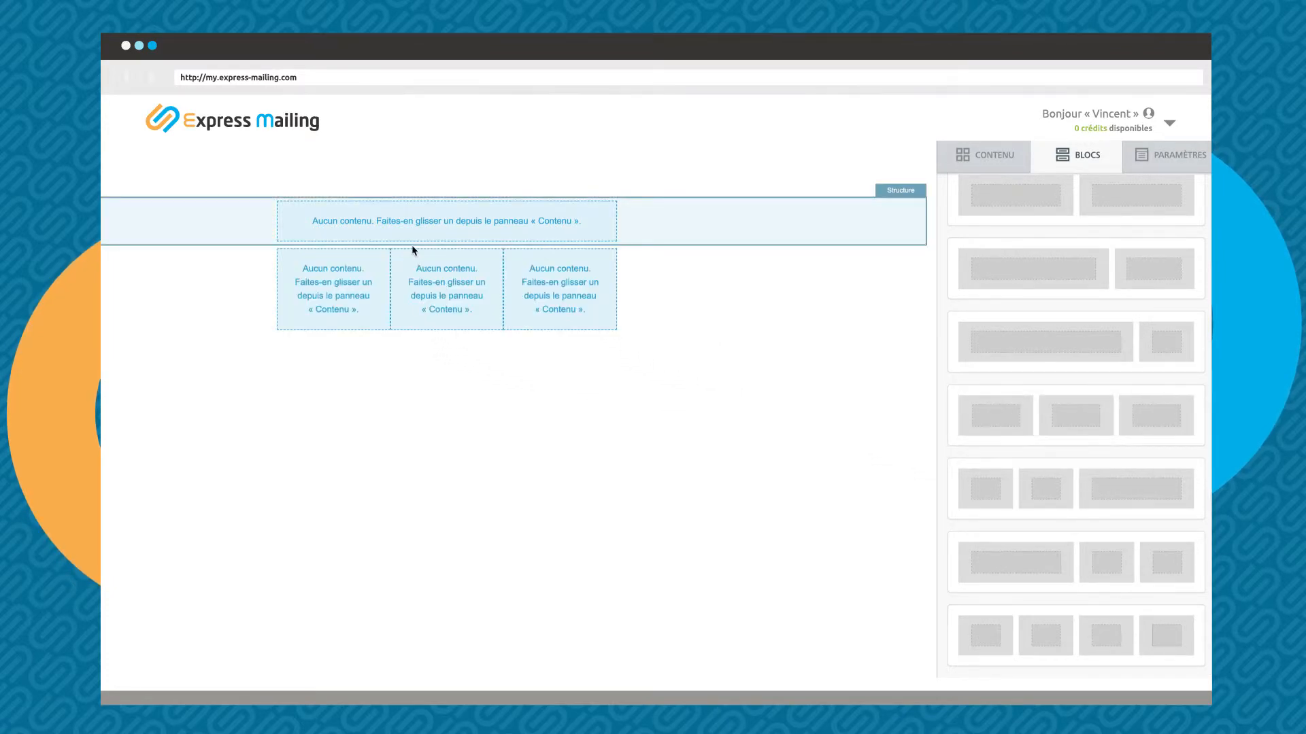
Step: Add a structure with two equal columns below the three-column row of the email
scroll(1074, 419, up, 1)
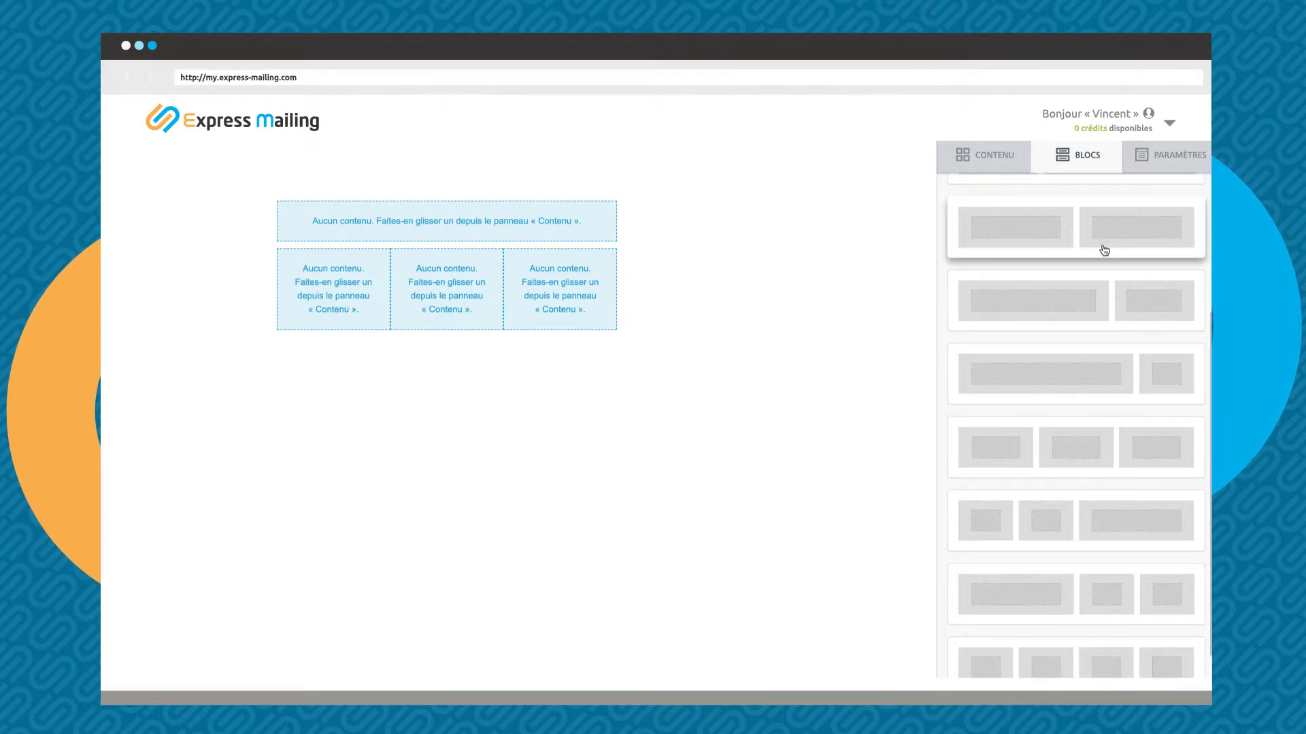
drag(1104, 251, 428, 334)
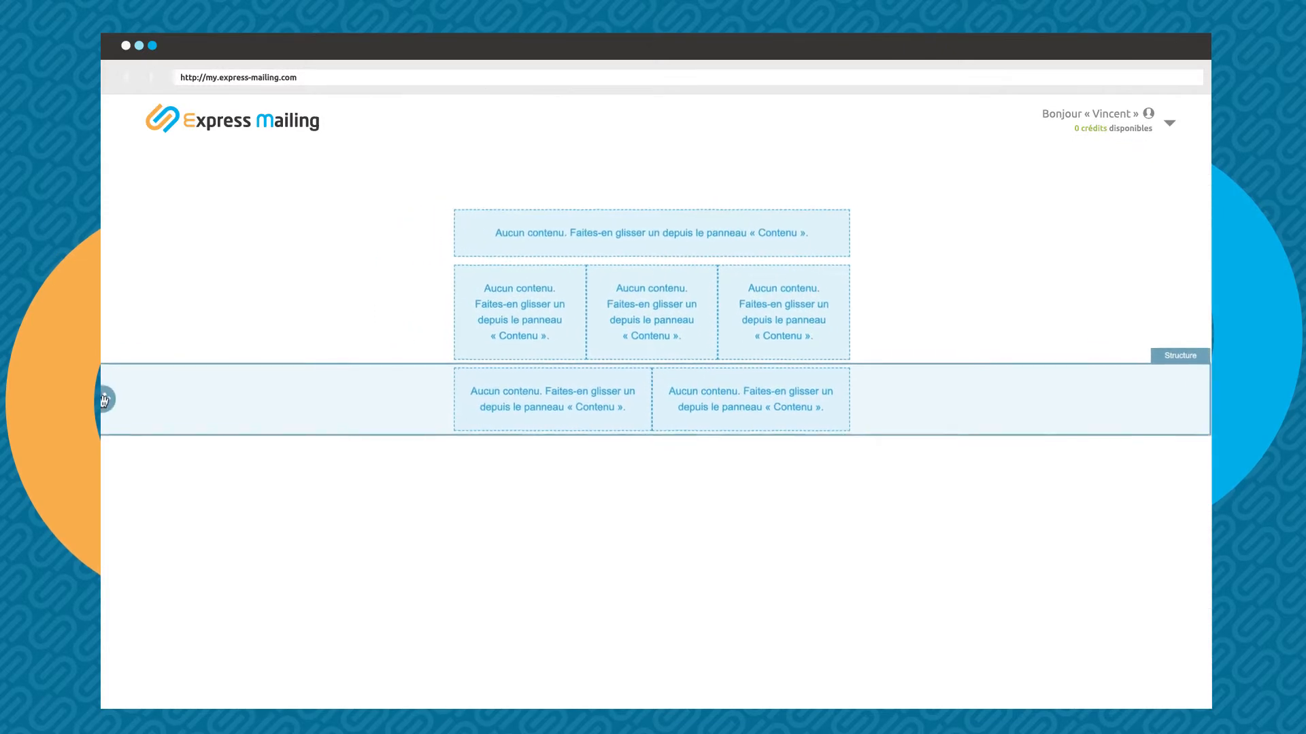
mouse_move(129, 402)
mouse_down()
mouse_move(136, 288)
mouse_move(129, 425)
mouse_move(118, 411)
mouse_up()
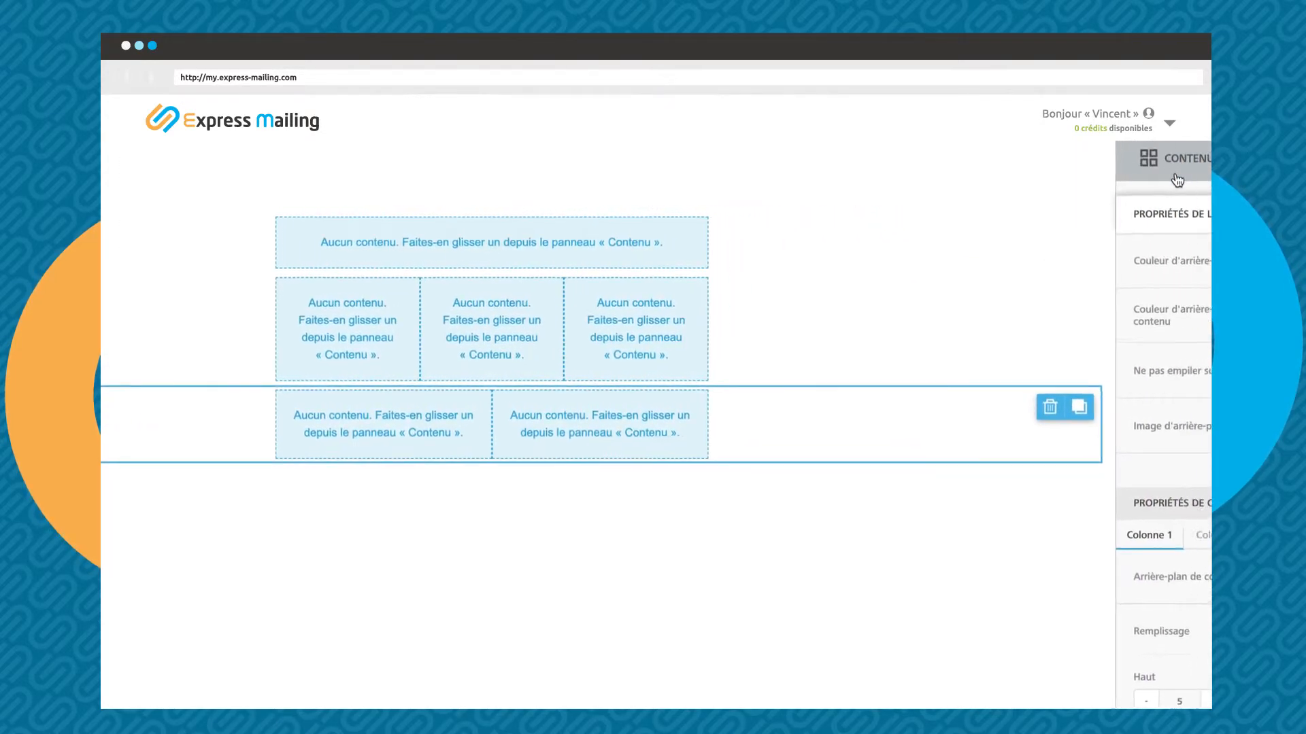
Step: Place an image block in the single-column row and insert the red striped globe PNG from the file manager
click(1099, 179)
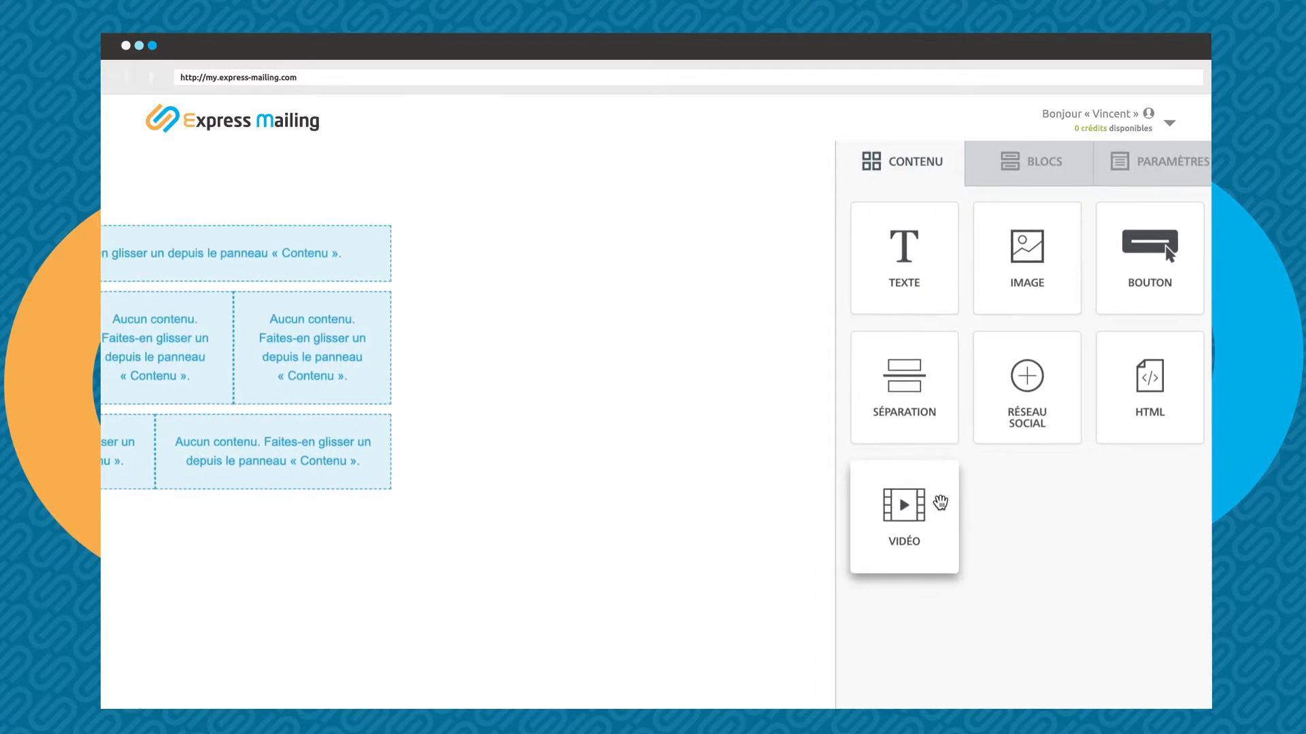
drag(1041, 286, 472, 244)
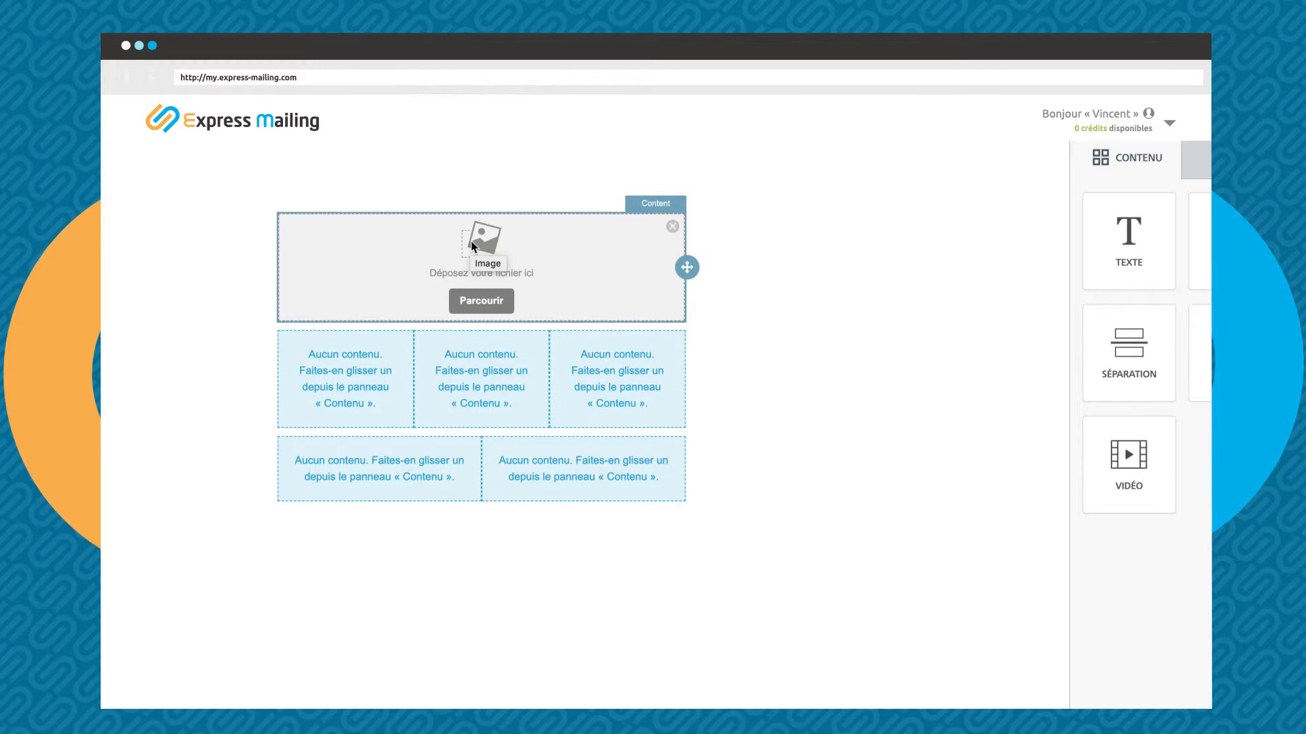
click(481, 301)
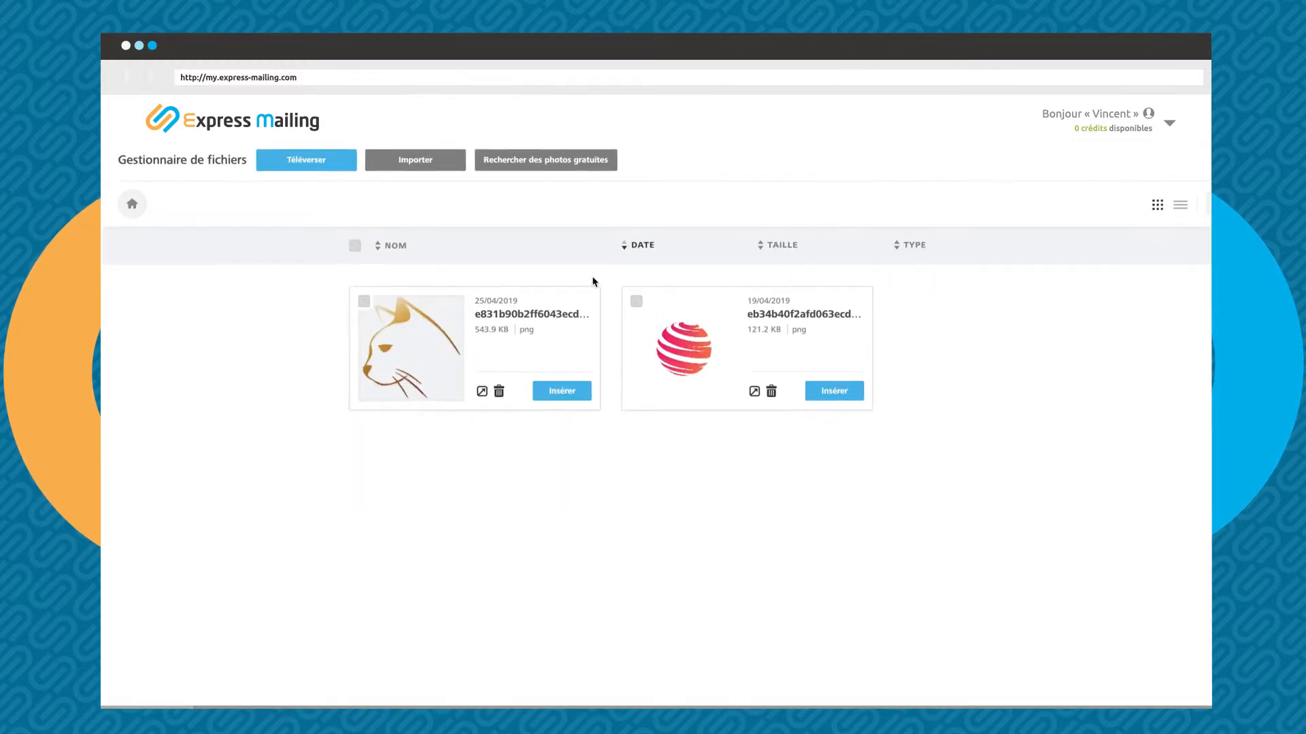
click(907, 417)
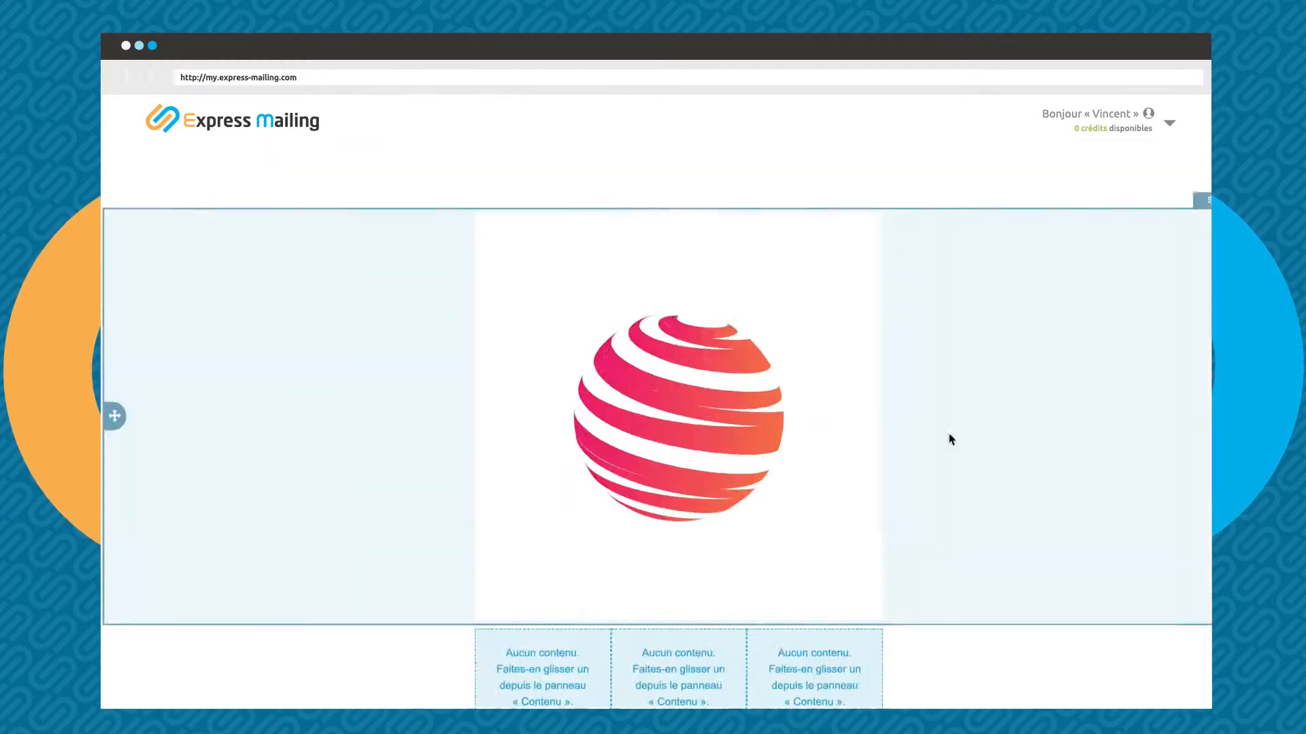
Step: Fill the three-column row with text and a button in column one, an image and a button in column two, and a video in column three
drag(927, 224, 197, 599)
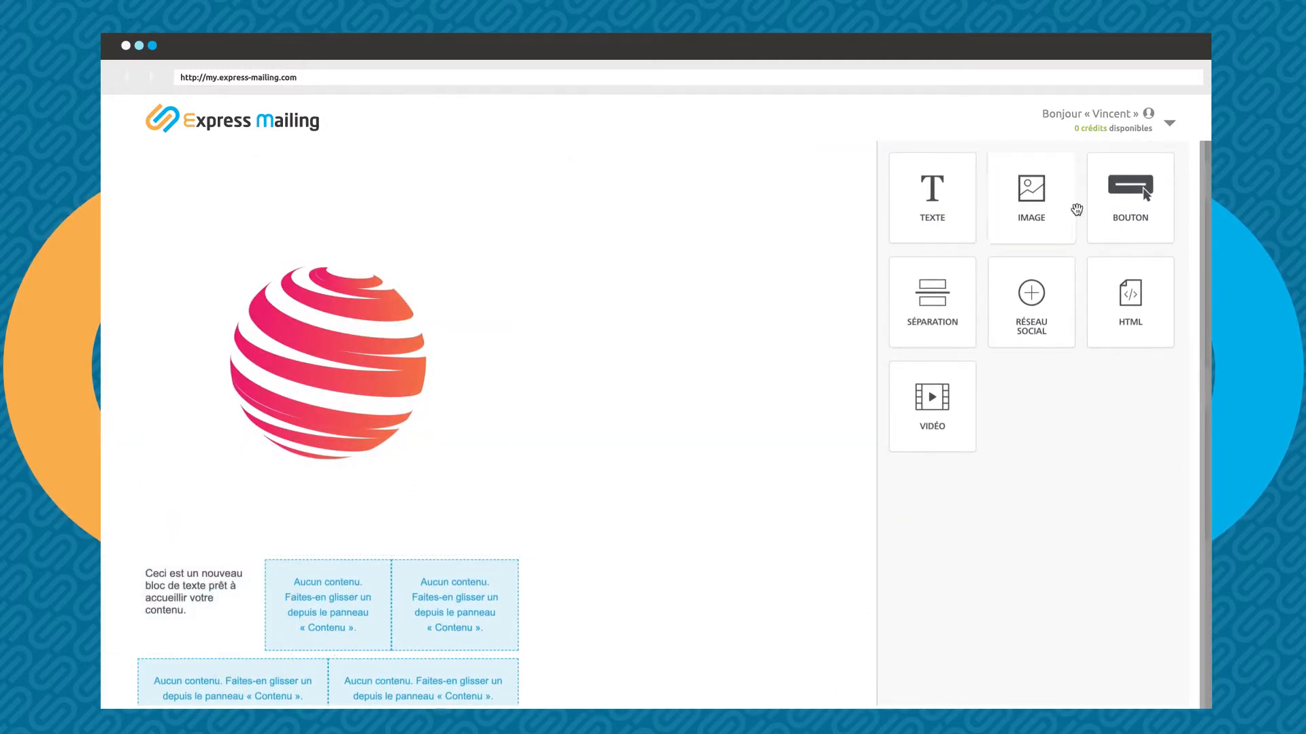
drag(1127, 191, 198, 626)
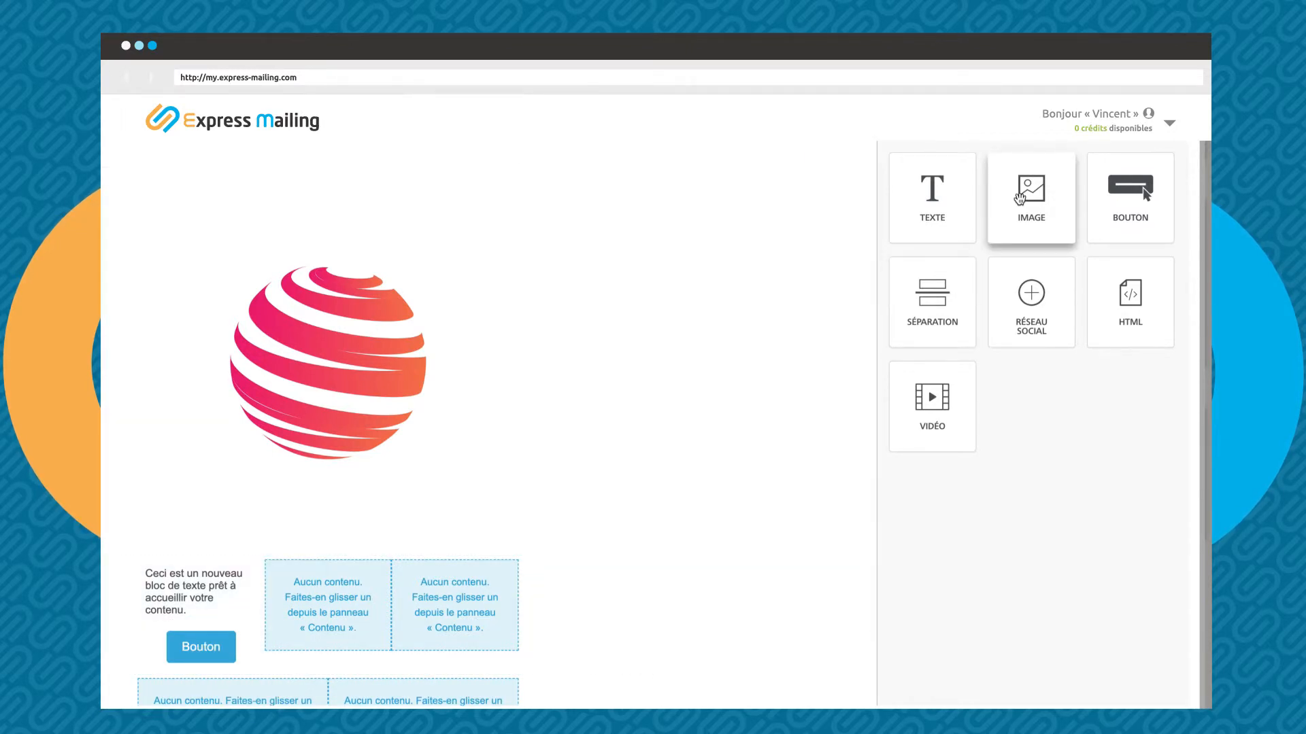
drag(929, 283, 367, 606)
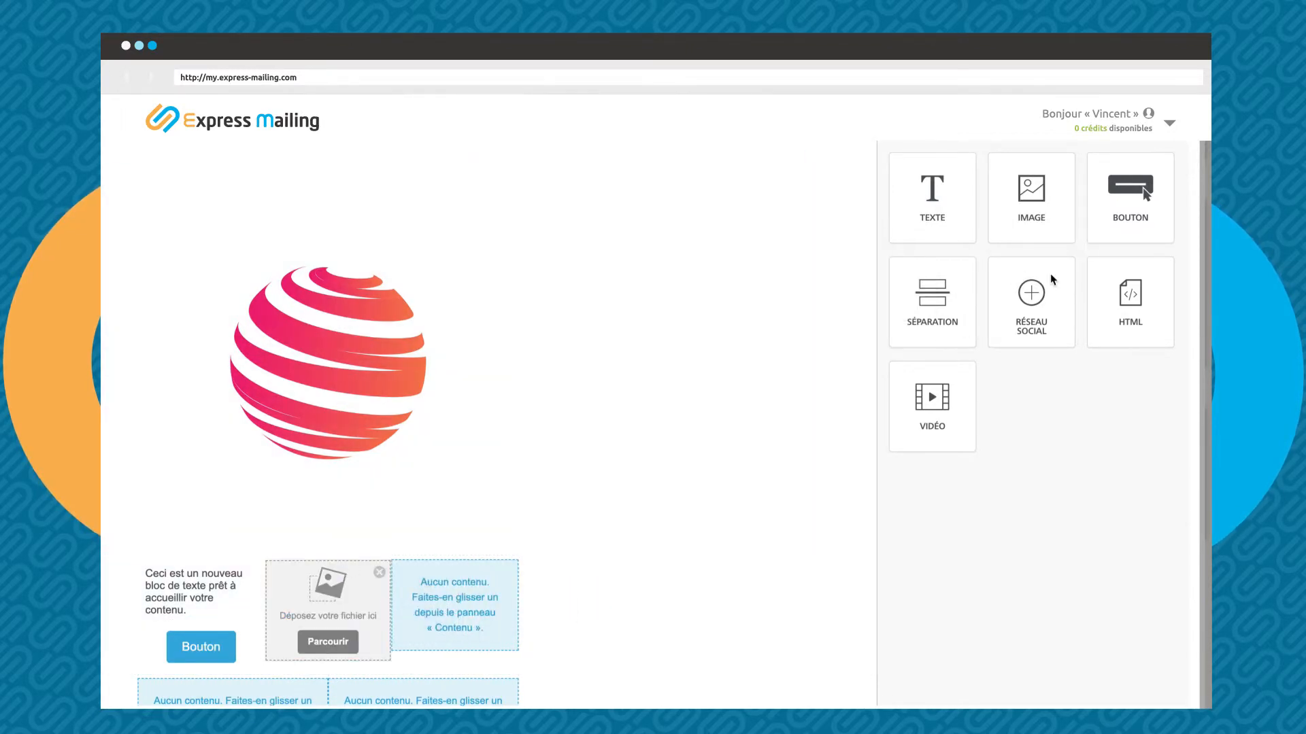
drag(1166, 207, 336, 661)
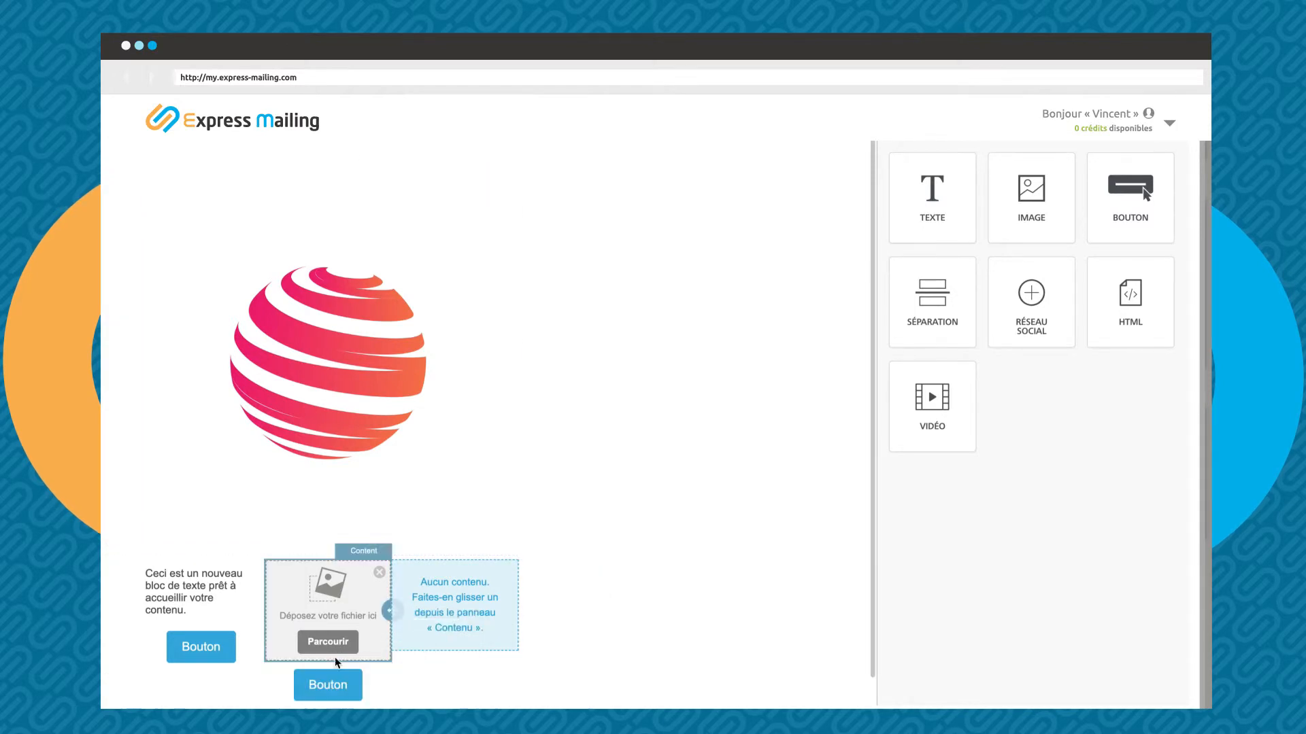
drag(965, 377, 461, 588)
Step: Replace the placeholder text in the first column with "Venez découvrir nos offres"
scroll(461, 593, down, 2)
click(209, 482)
drag(189, 497, 142, 460)
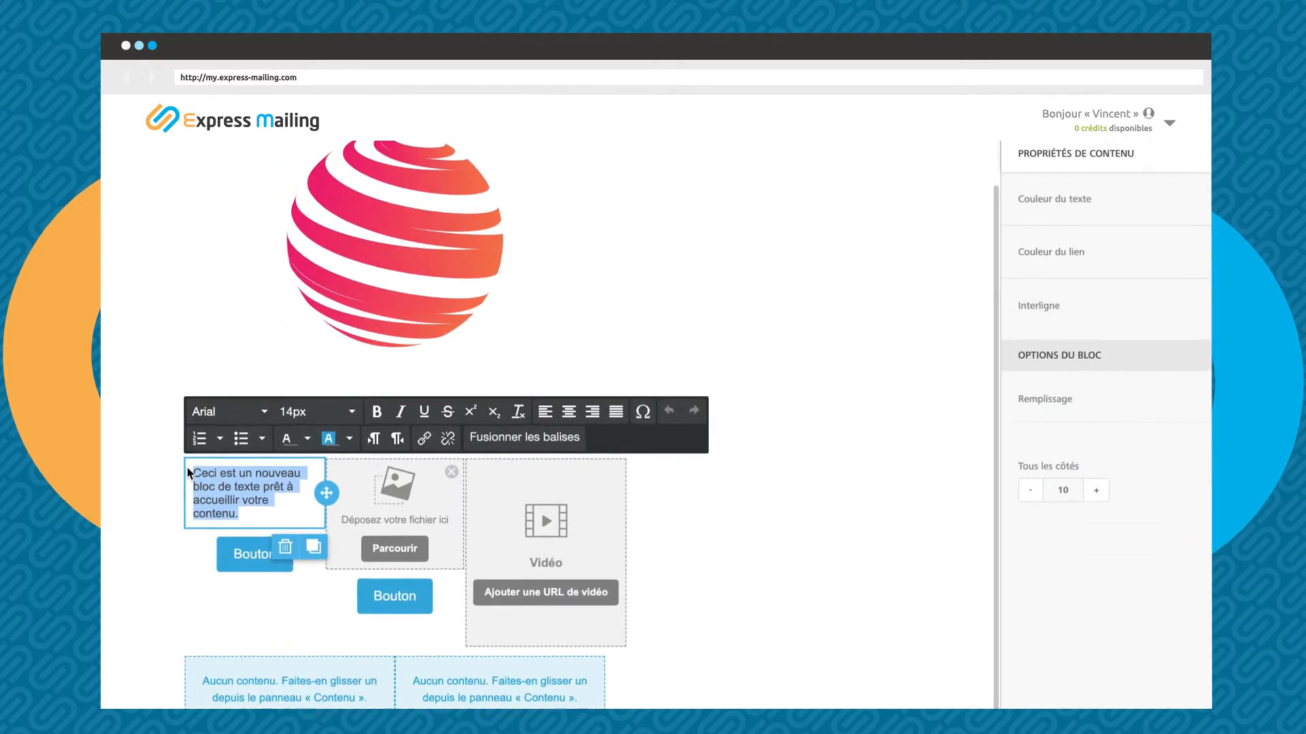
text(Venez découvrir nos of)
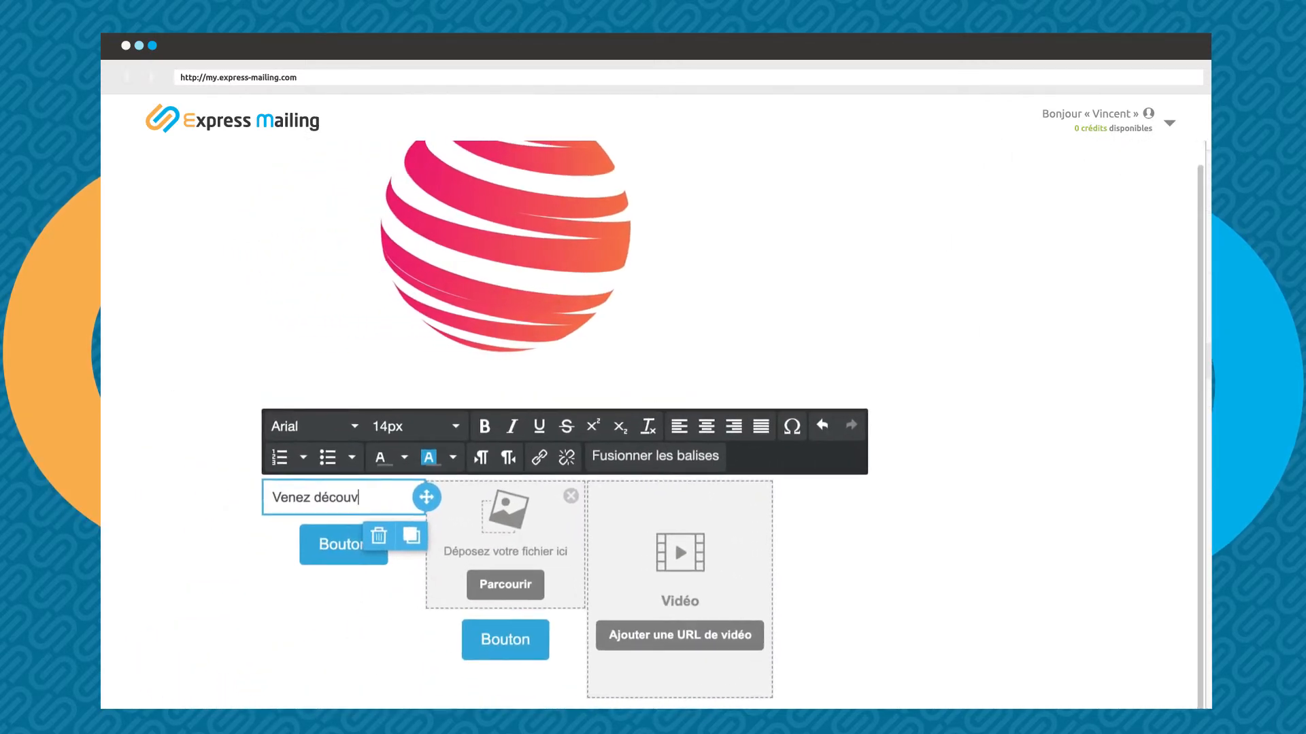
text(fres)
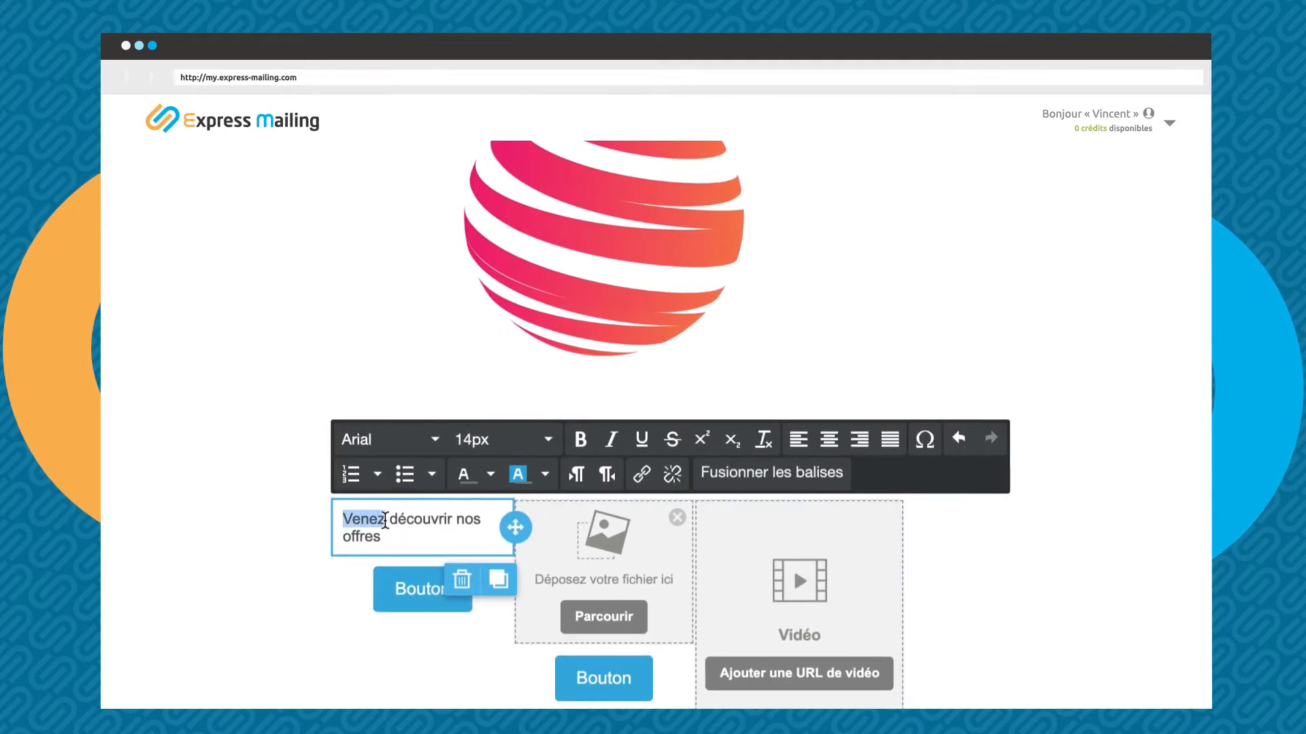
Step: Format the first column's text with "Venez" in bold and "découvrir" in red
drag(451, 518, 457, 519)
click(490, 474)
click(403, 558)
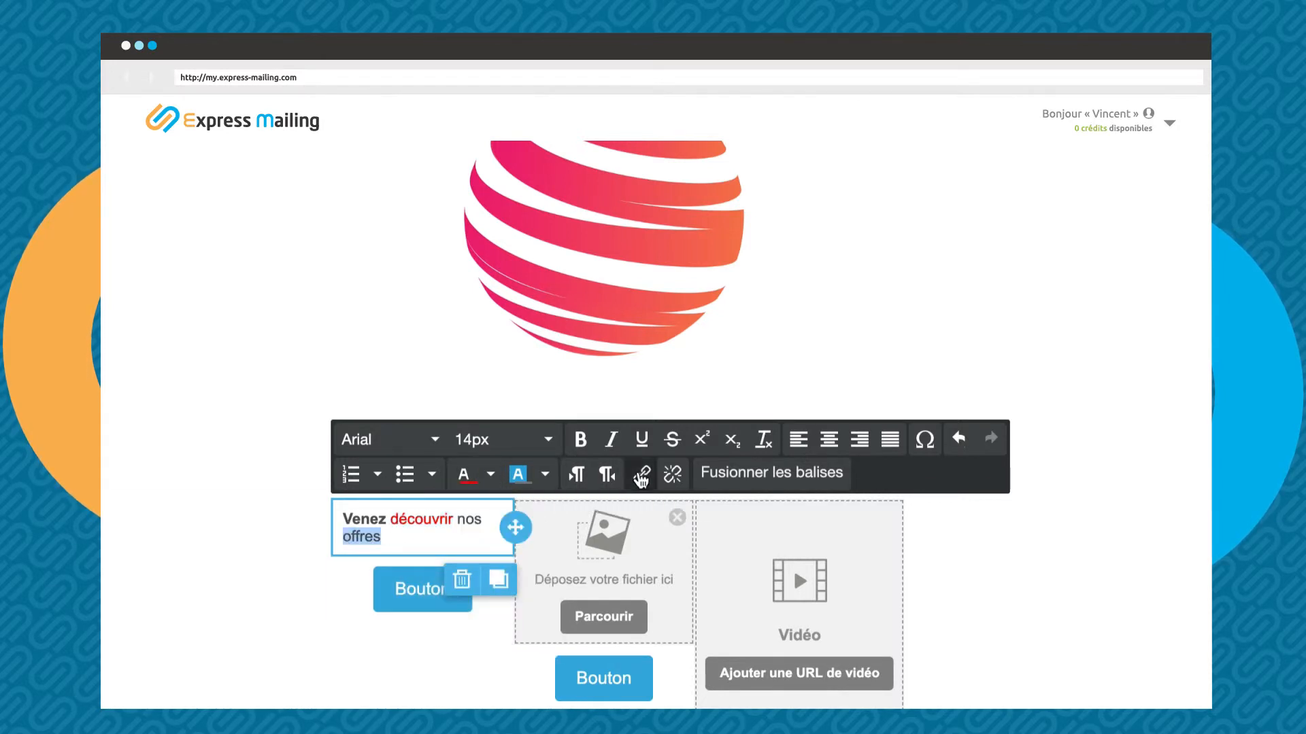
click(641, 476)
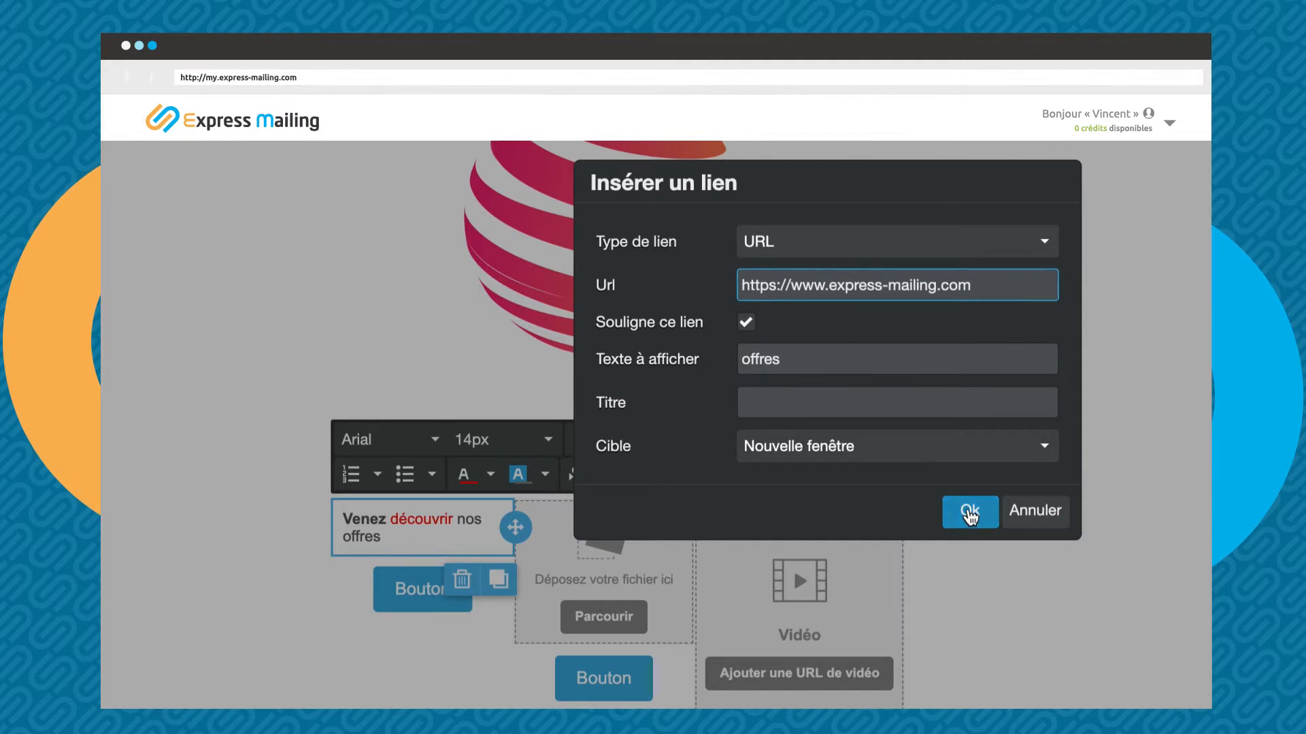
click(969, 514)
Step: Label the first column's button "Découvrir" and set its background colour to orange #E8A05D
click(395, 605)
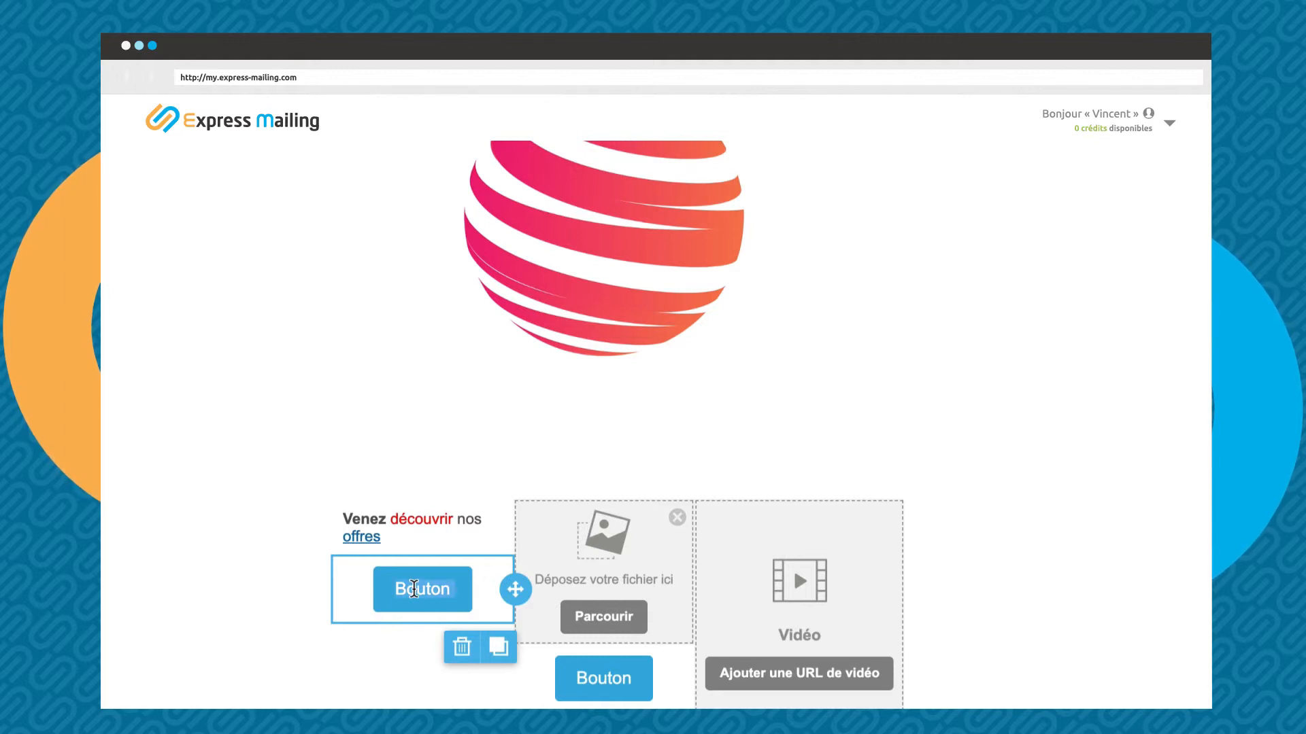
text(Déc)
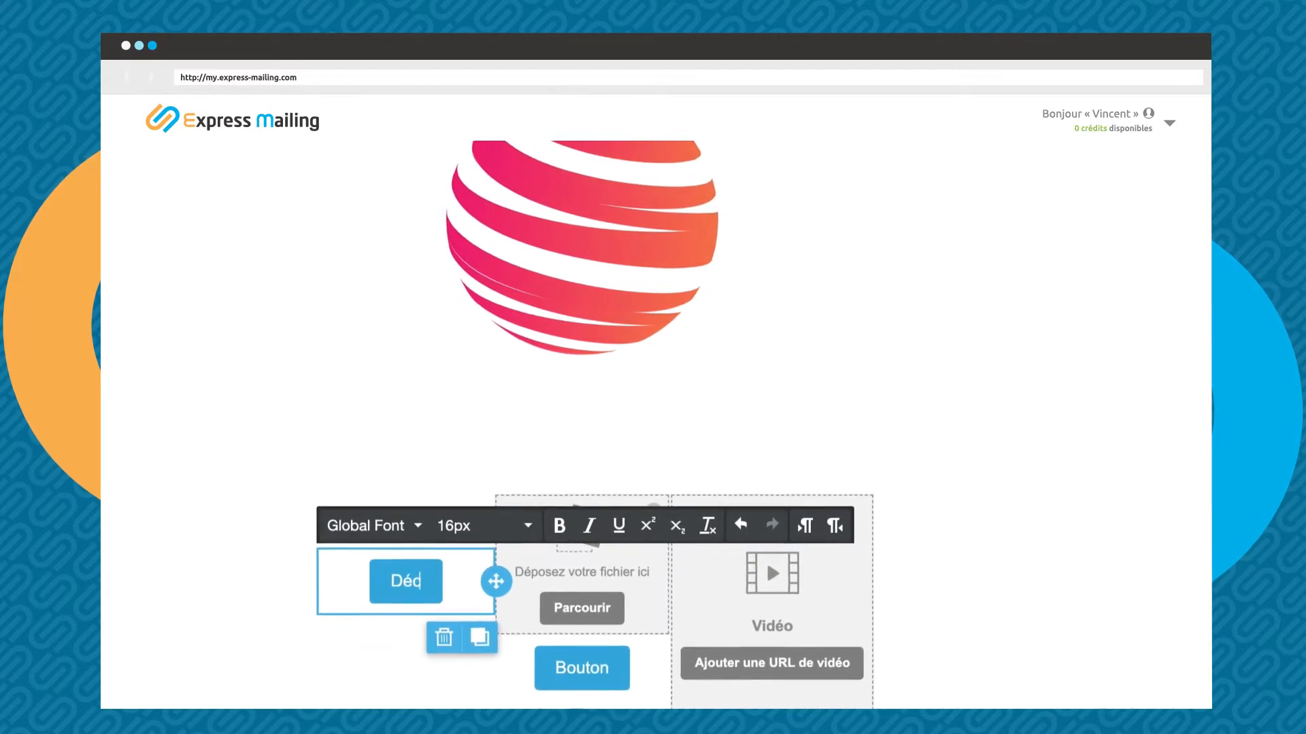
text(ouvrir)
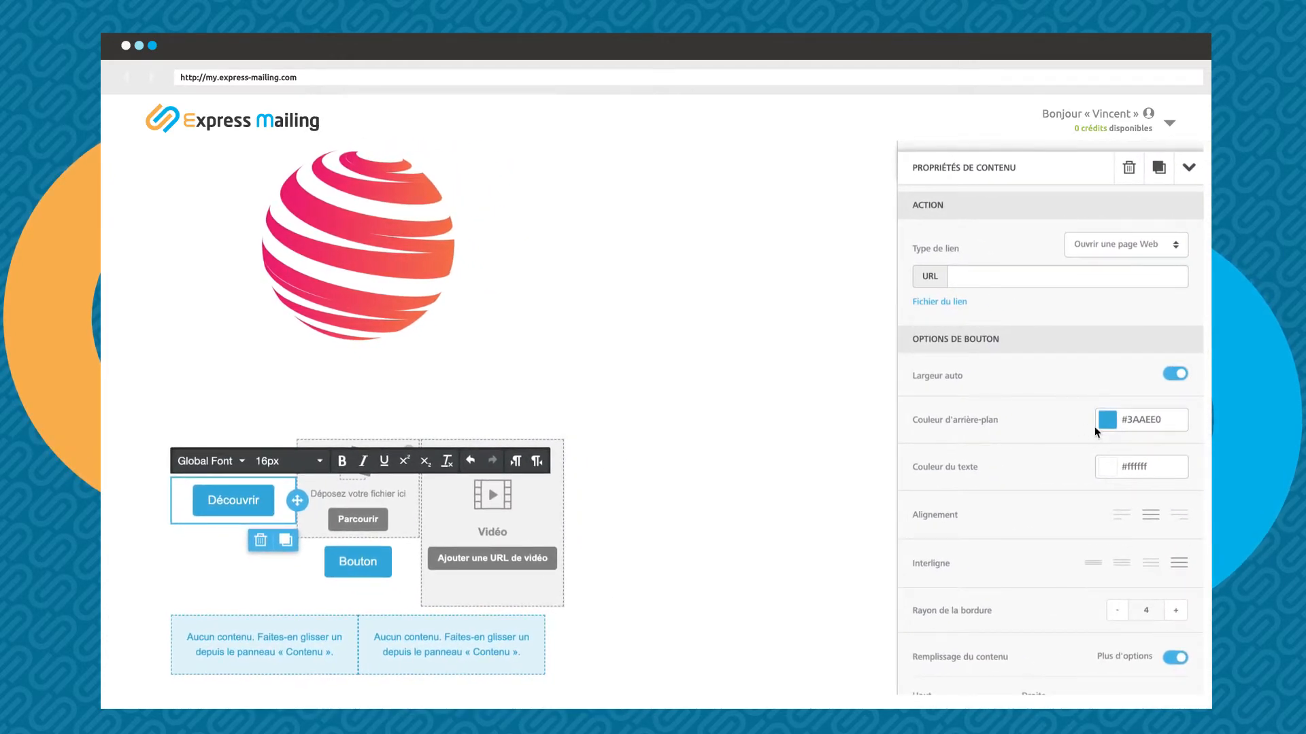
click(1108, 422)
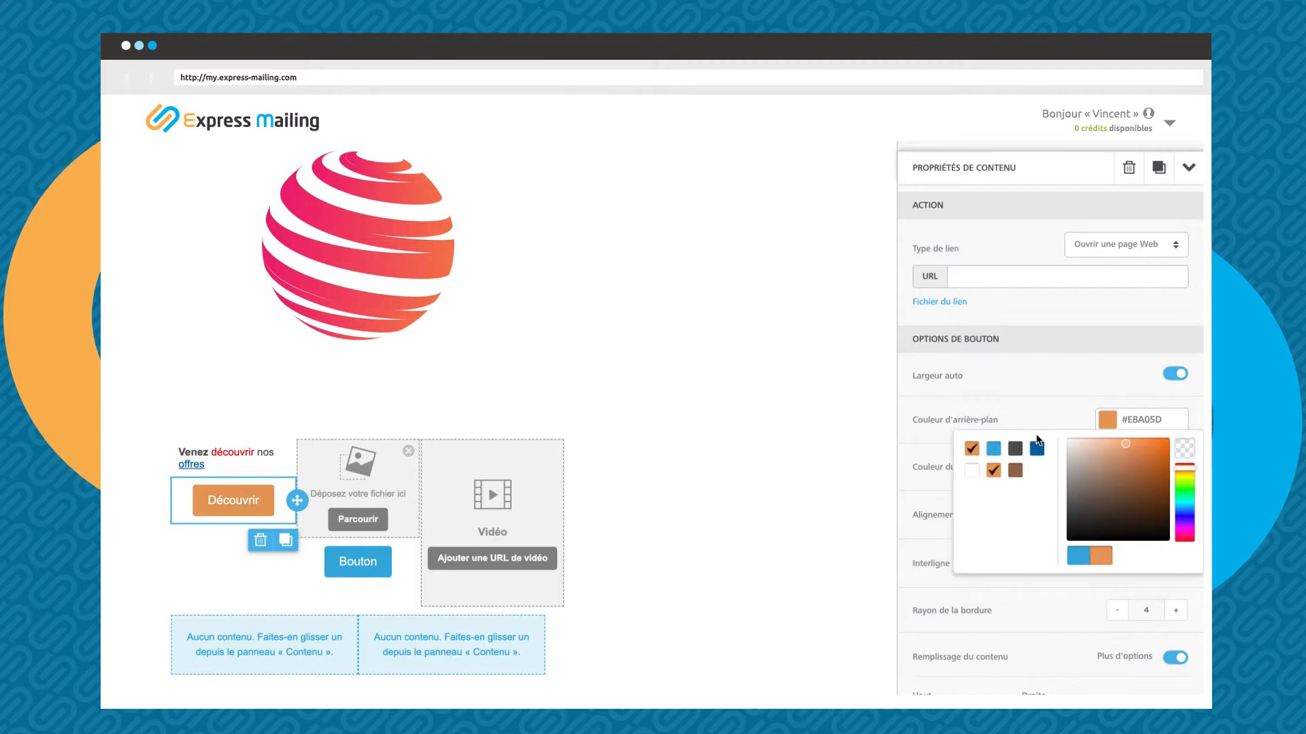
click(1065, 416)
Step: Link the "Découvrir" button to the file Fichier PDF_1.pdf from the file manager
scroll(1054, 434, down, 3)
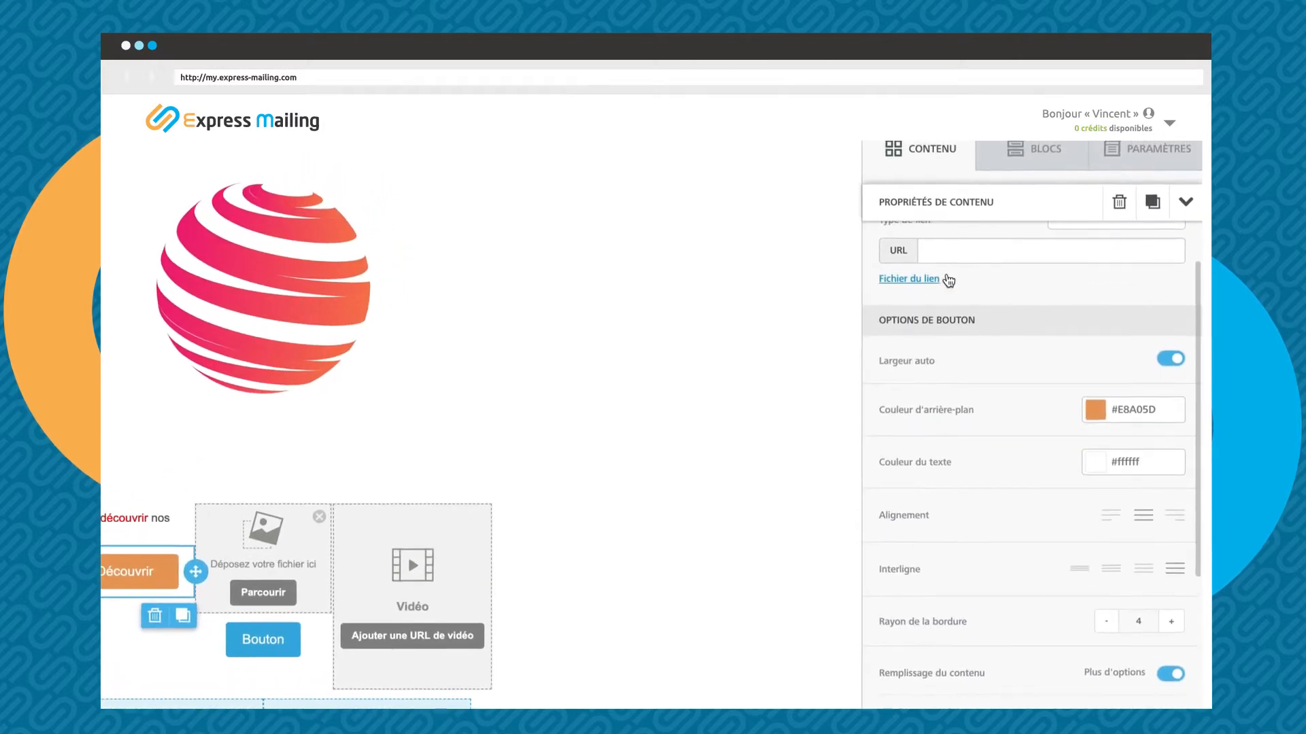
click(908, 293)
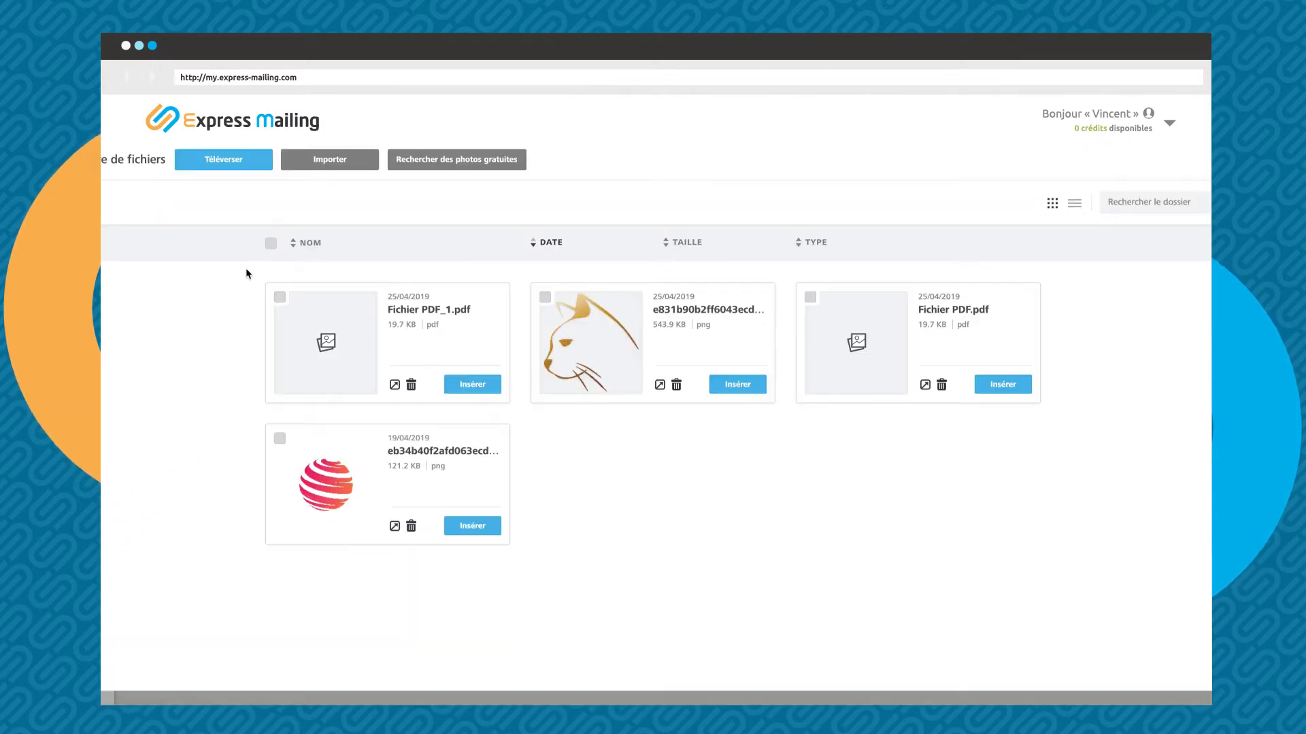
click(461, 378)
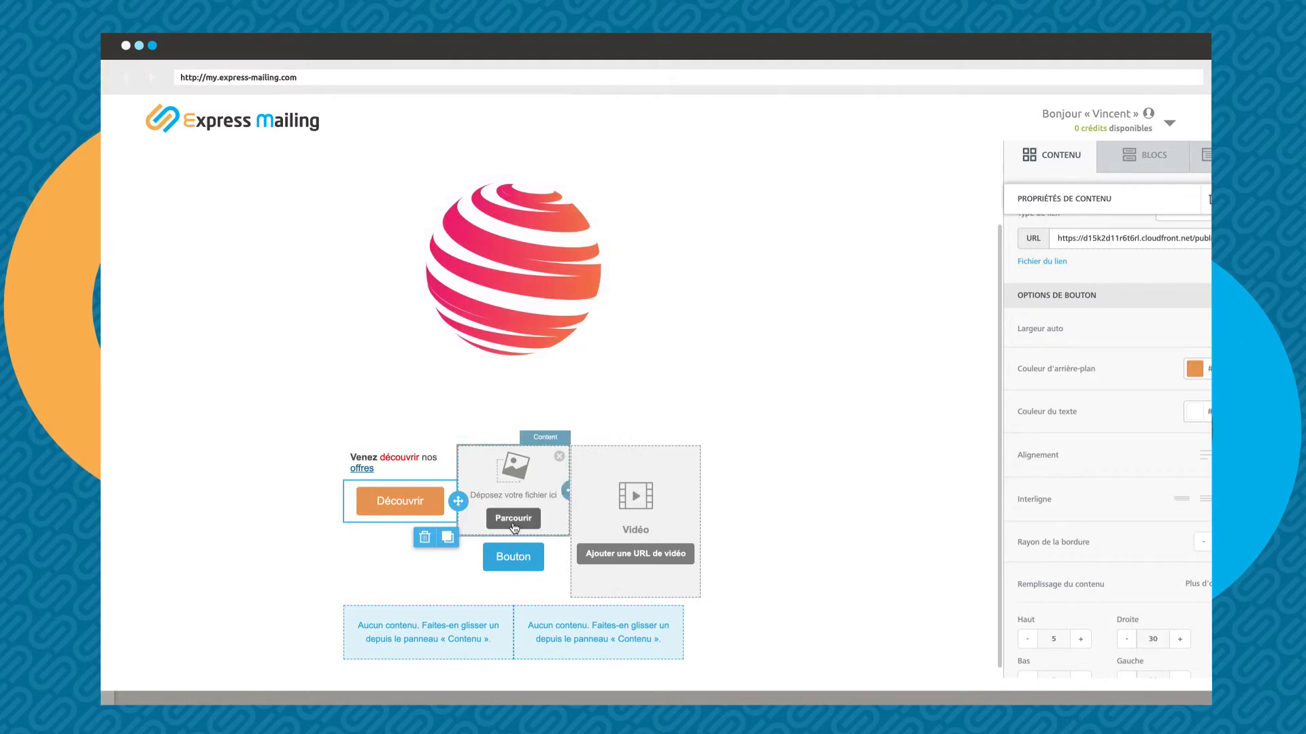
Step: Open the file manager for the second column's image block and examine the upload and import sources
click(514, 519)
click(234, 165)
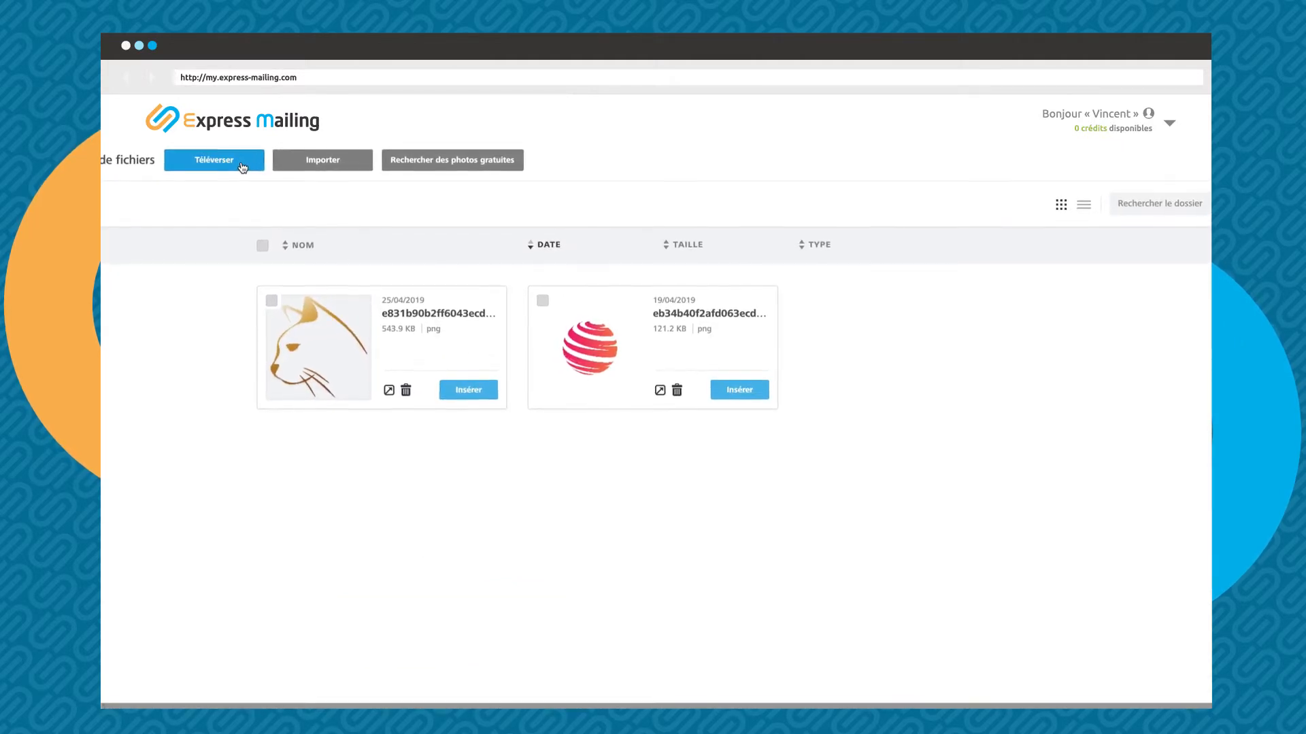
click(849, 346)
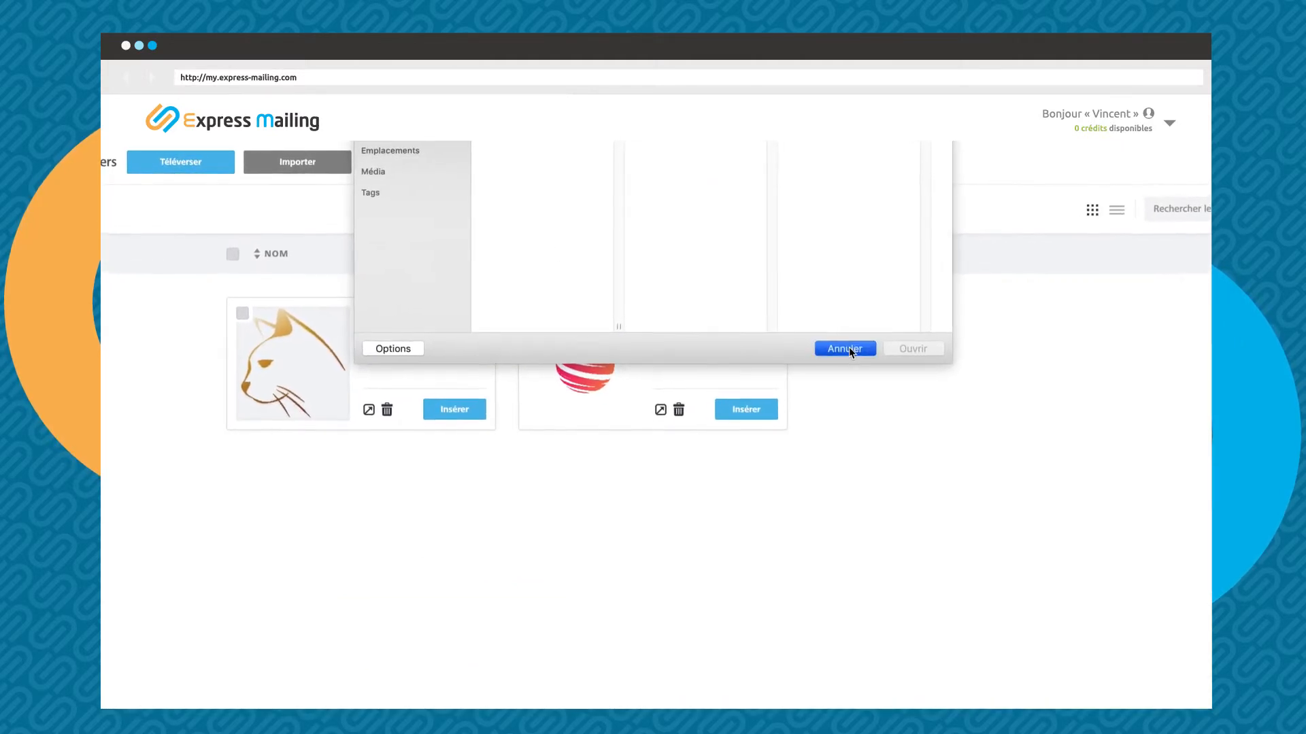
click(309, 168)
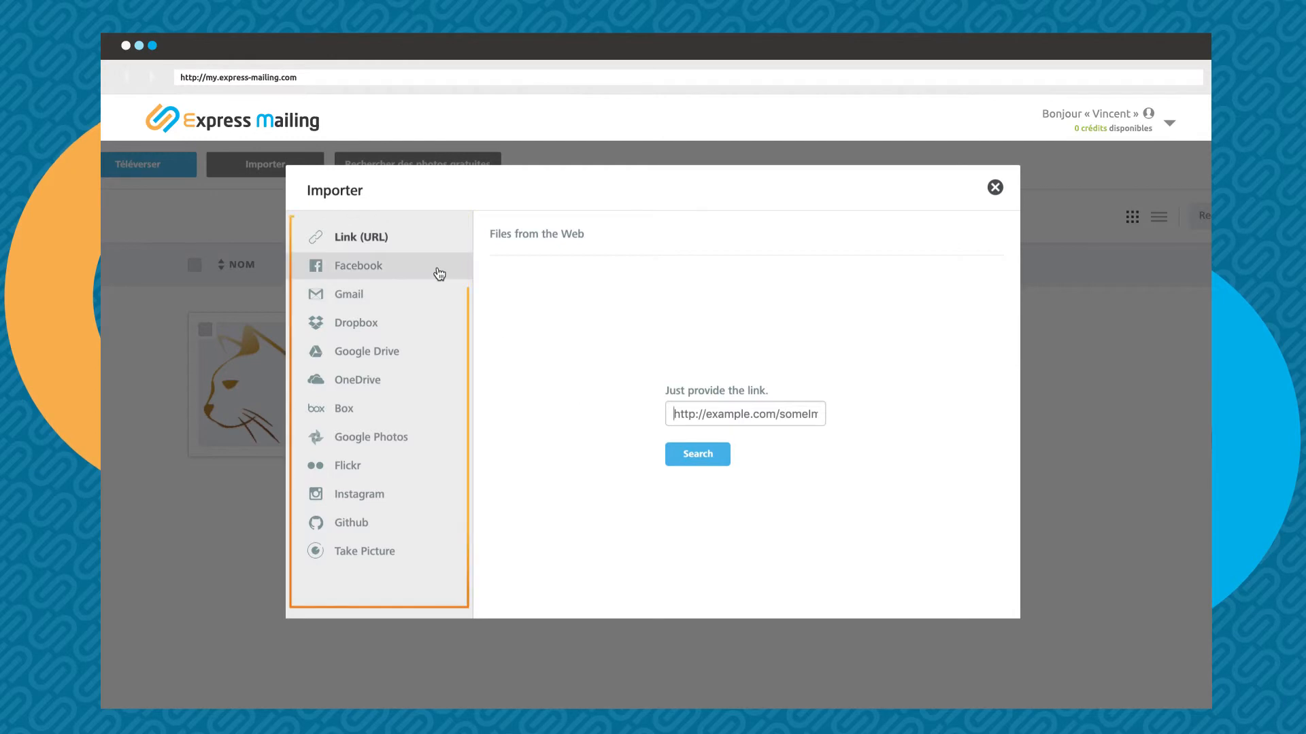
click(992, 187)
Step: Search the free photos for "Logos" and insert the teal triangle logo into the second column's image block
click(489, 175)
click(654, 511)
text(Lo)
text(gos)
key(Return)
click(437, 561)
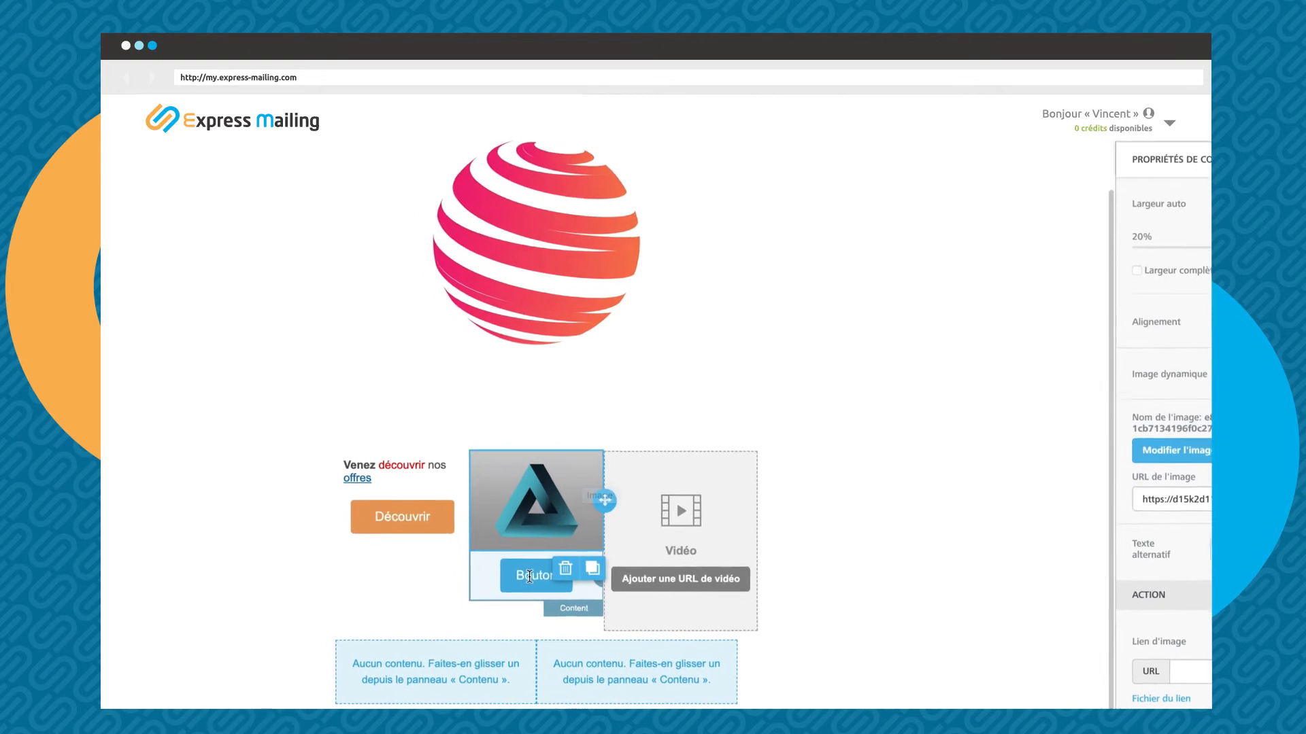
Step: Delete the blue "Bouton" button below the triangle image
click(500, 589)
click(565, 560)
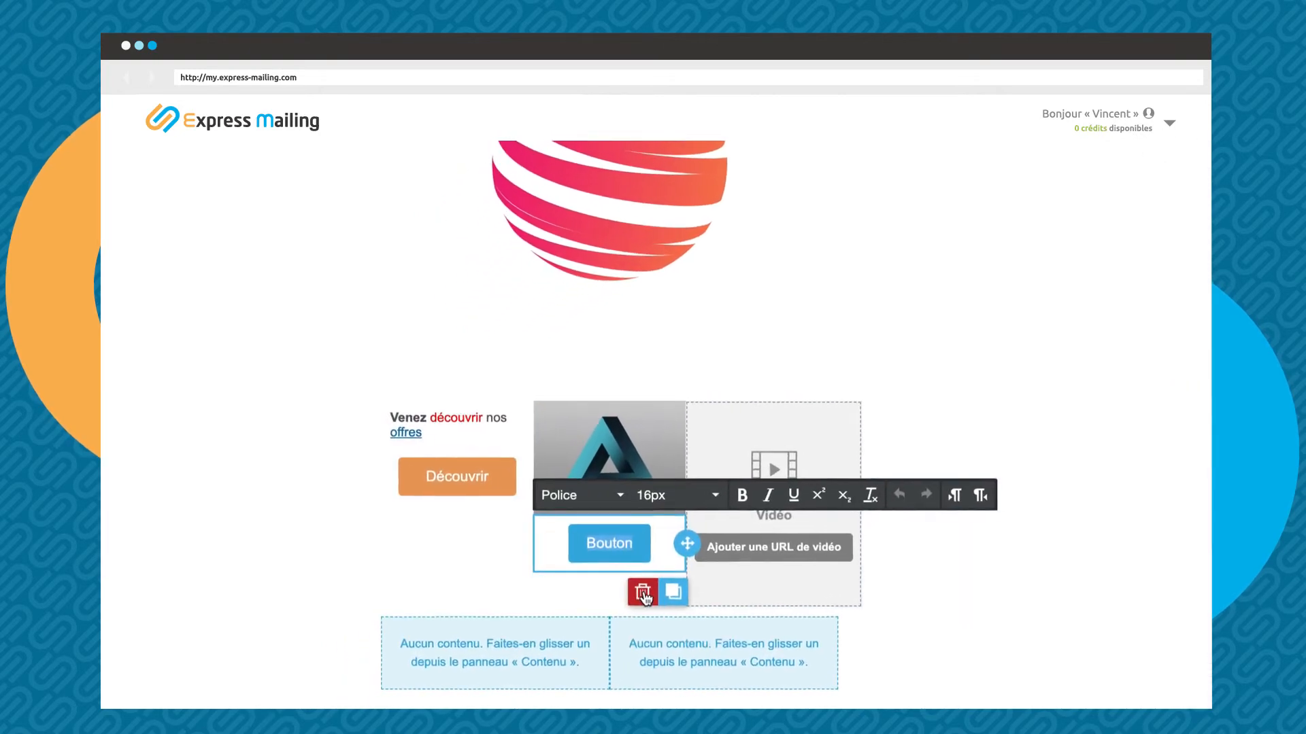
click(604, 605)
click(877, 396)
Step: Duplicate the orange "Découvrir" button and move the copy below the triangle image in the second column
click(479, 463)
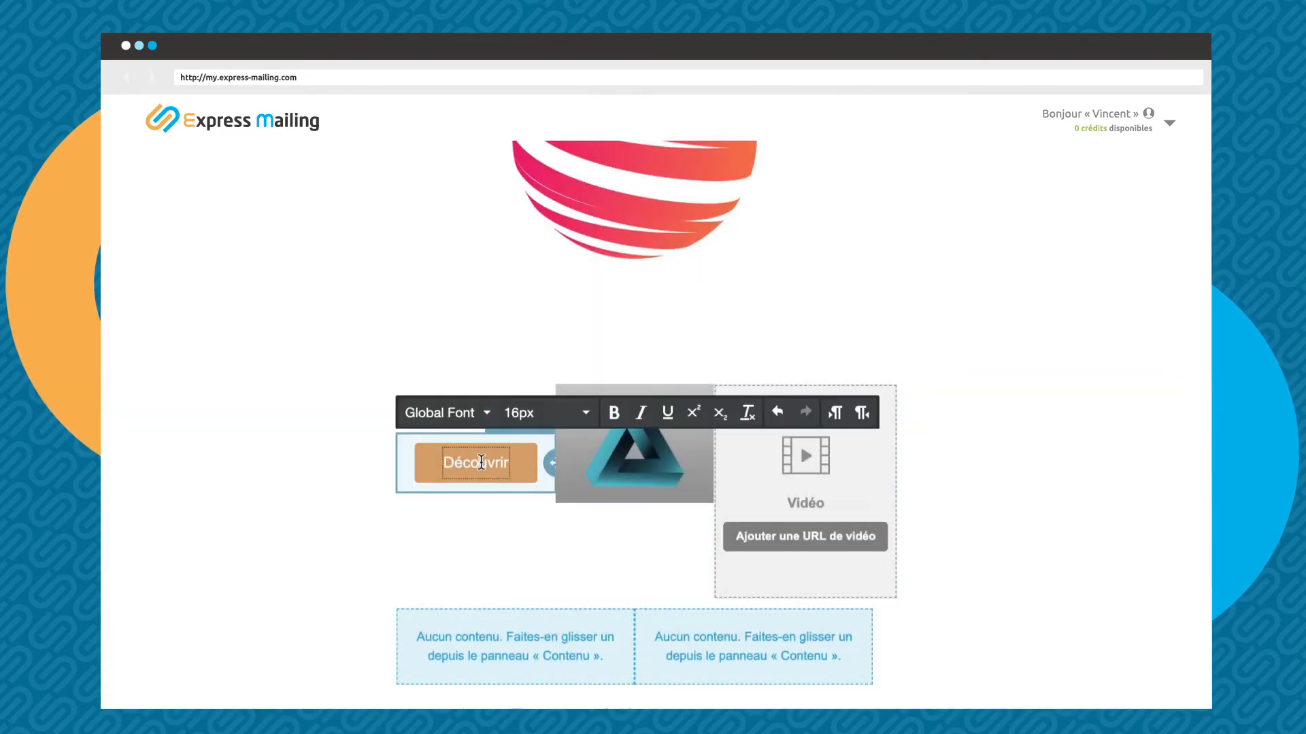
click(540, 514)
mouse_move(554, 521)
mouse_down()
mouse_move(583, 544)
mouse_move(635, 533)
mouse_move(632, 504)
mouse_up()
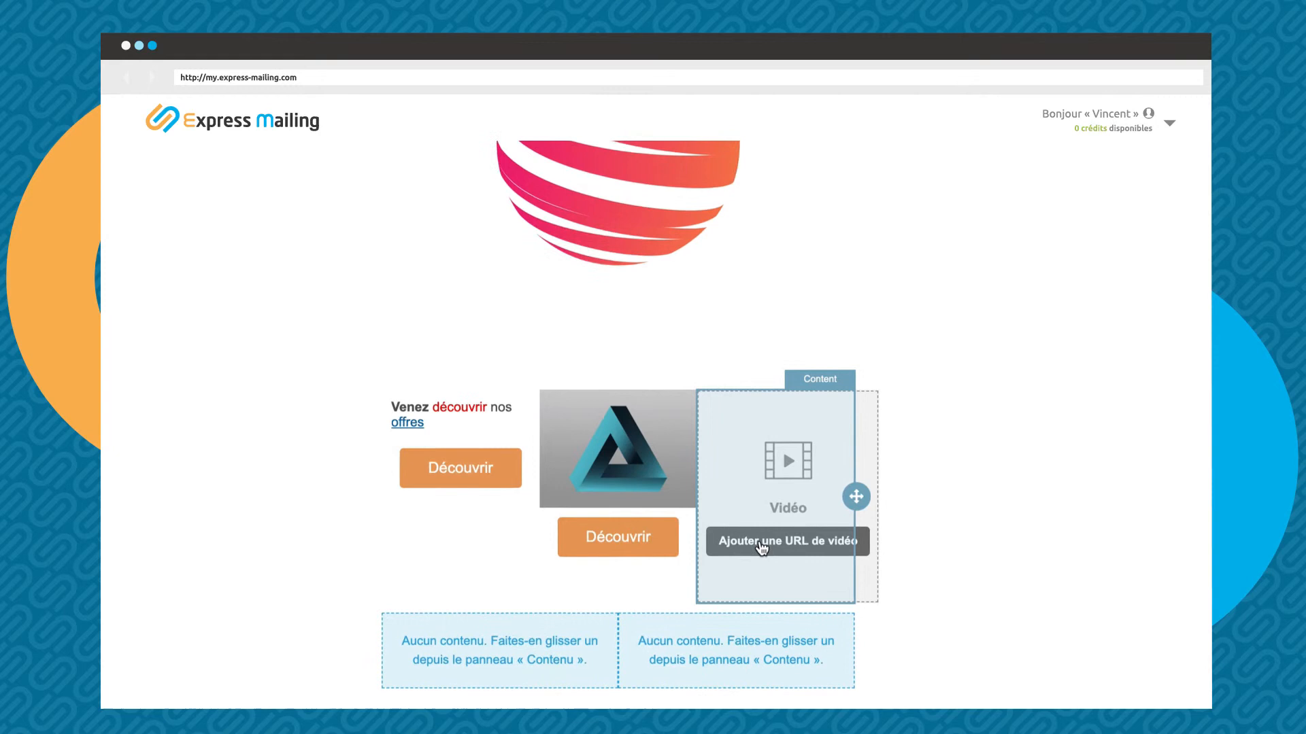
click(762, 547)
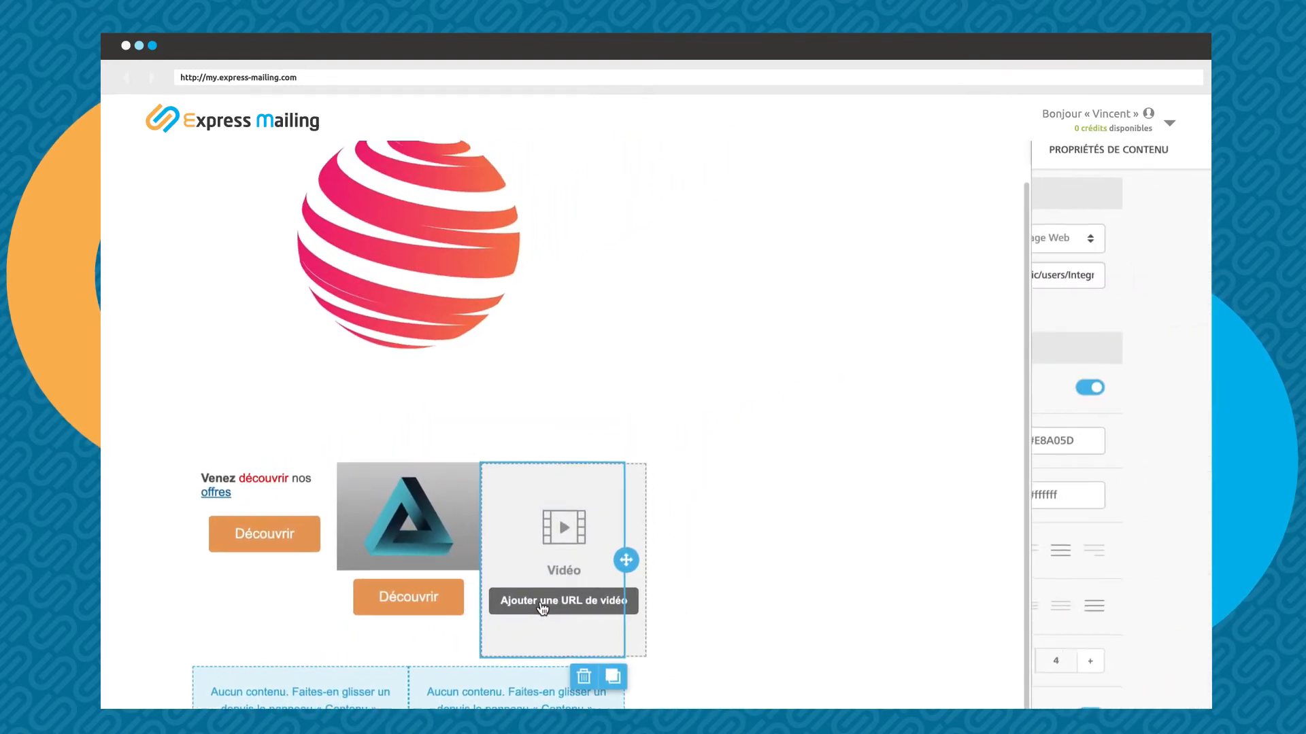
click(935, 269)
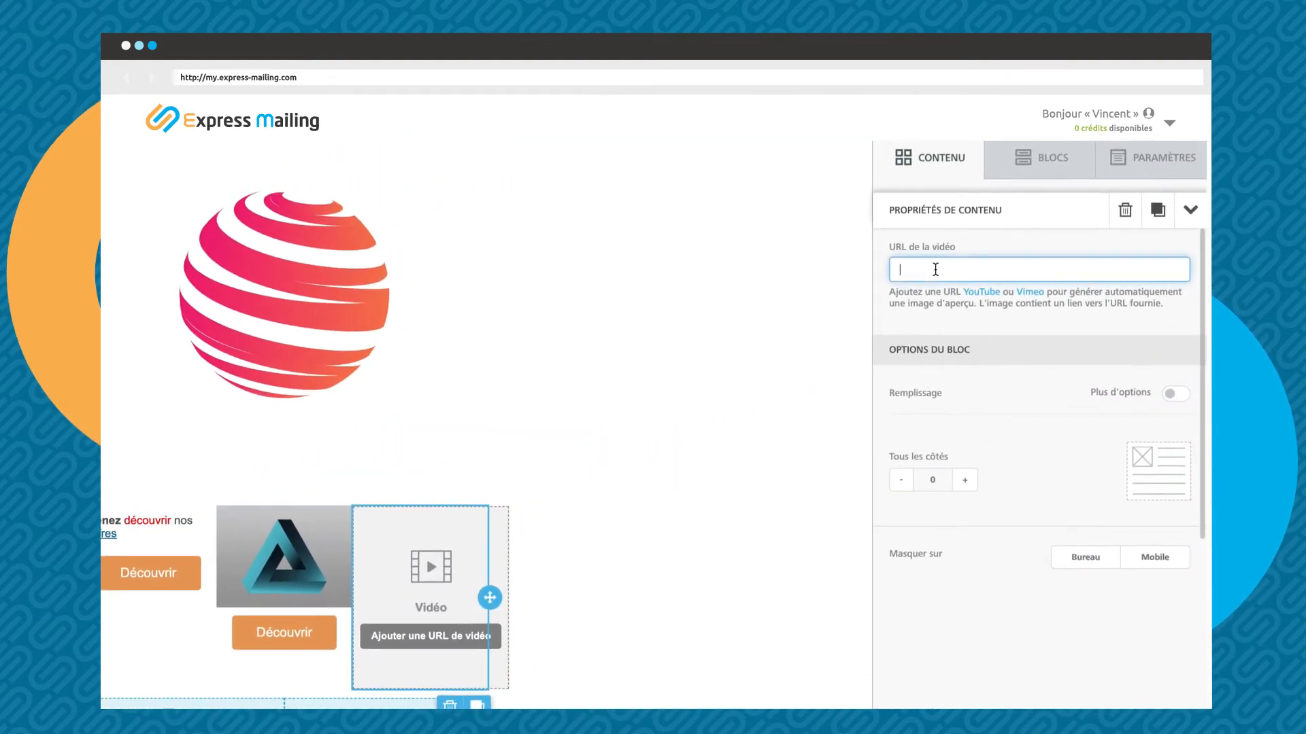
key(Return)
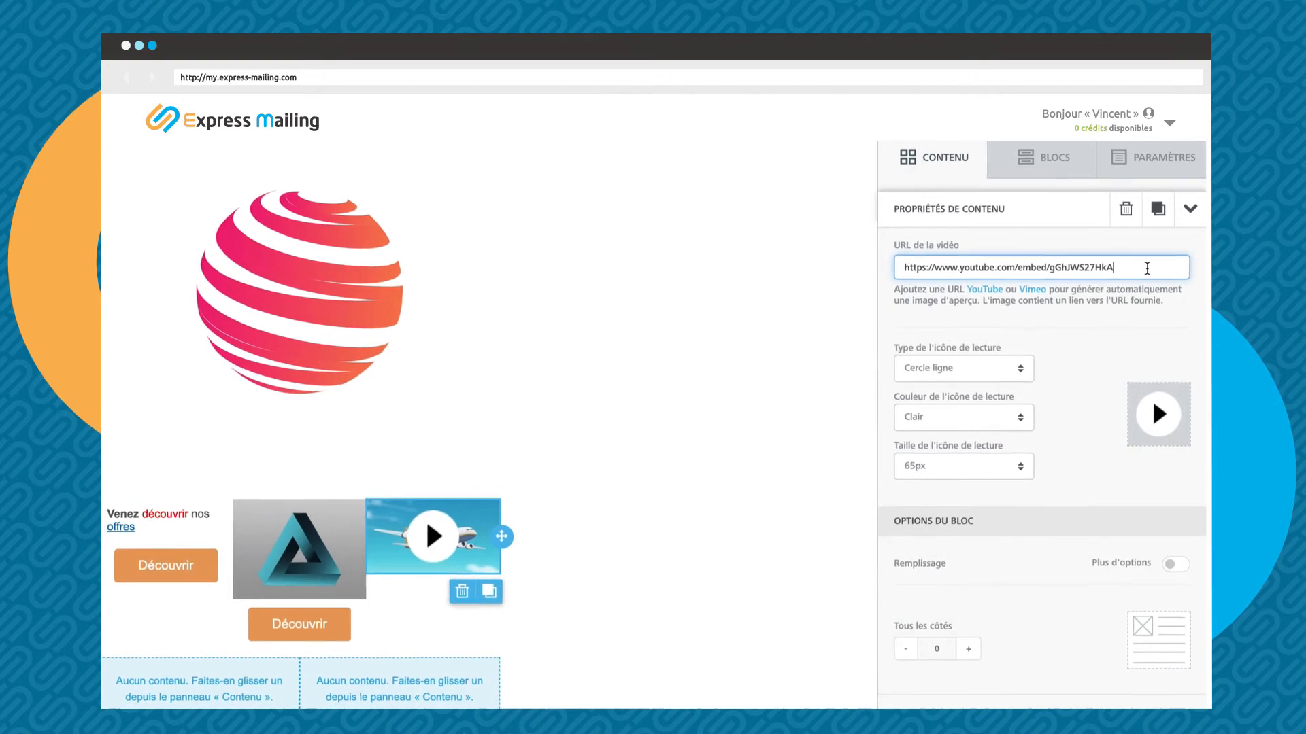
Step: Add a text block in the first column of the two-column row and replace its text with the company name and postal address
click(961, 164)
drag(296, 667, 246, 674)
triple_click(254, 670)
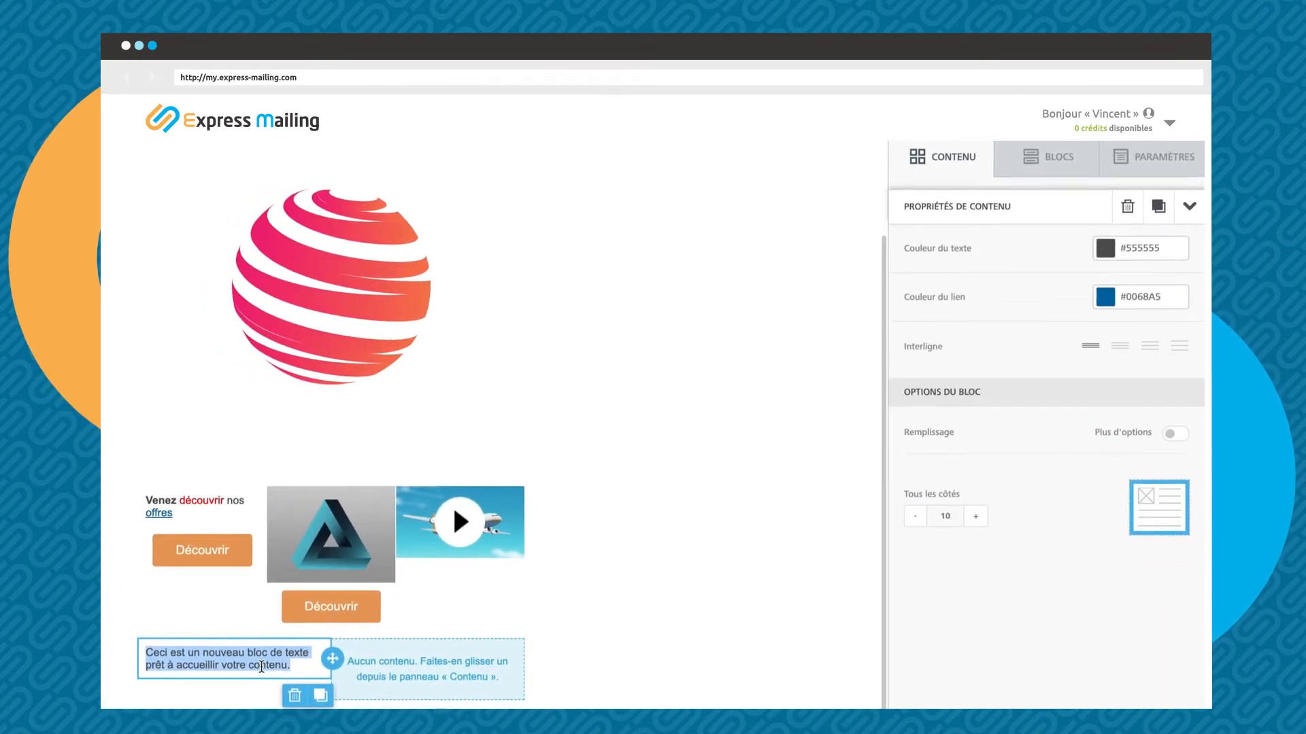
key(ctrl+a)
text(Express-Mailing © Société Axalone France 6, allée de Londres ZA Courtaboeuf – Bât Le Ceylan 91140 VILLEJUST France)
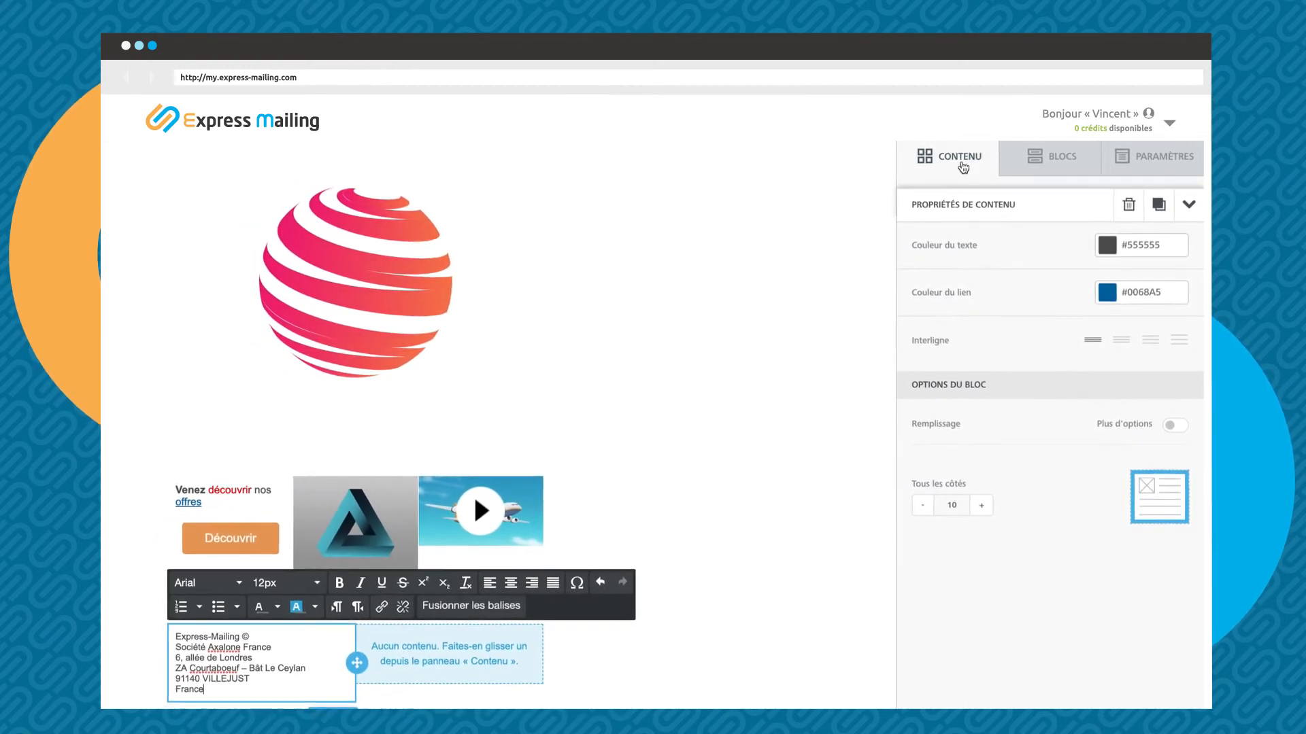
Step: Add a social media icons block to the empty second column of the footer row and apply the dark square icon collection
click(962, 166)
drag(1073, 319, 482, 653)
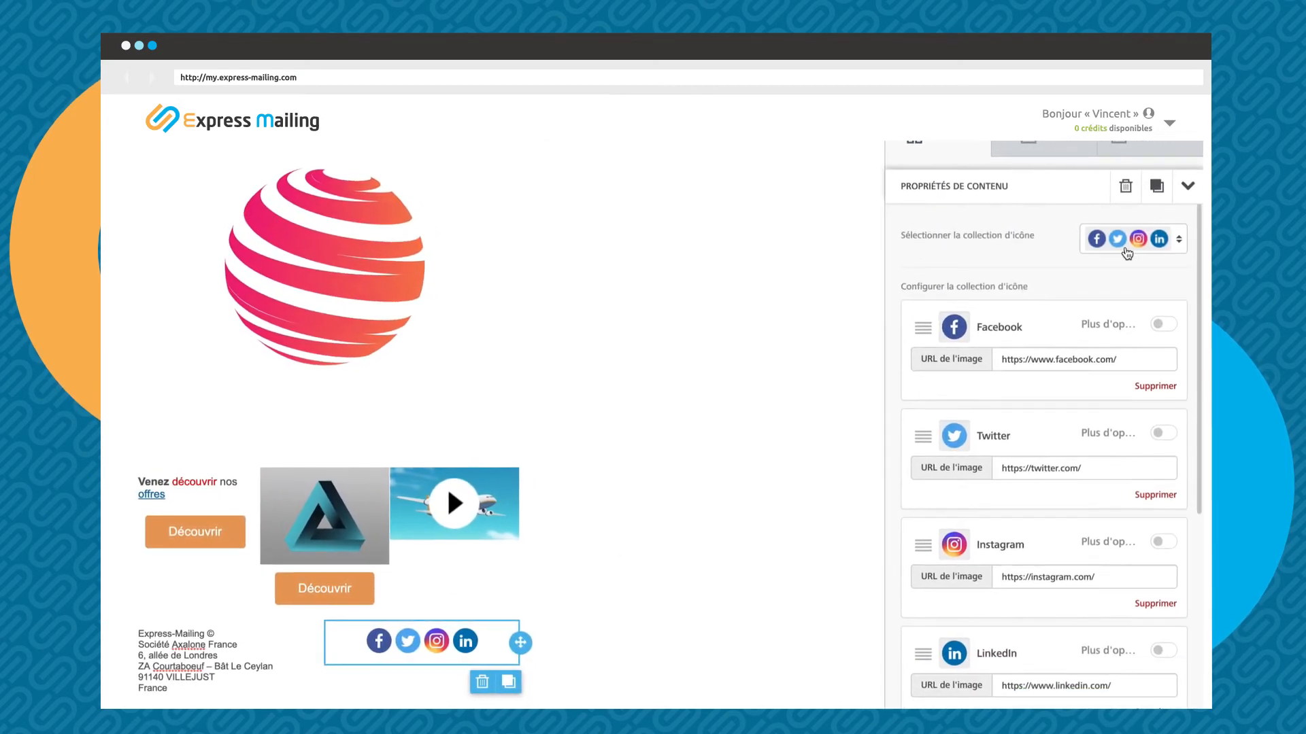
click(1130, 228)
scroll(1150, 347, down, 2)
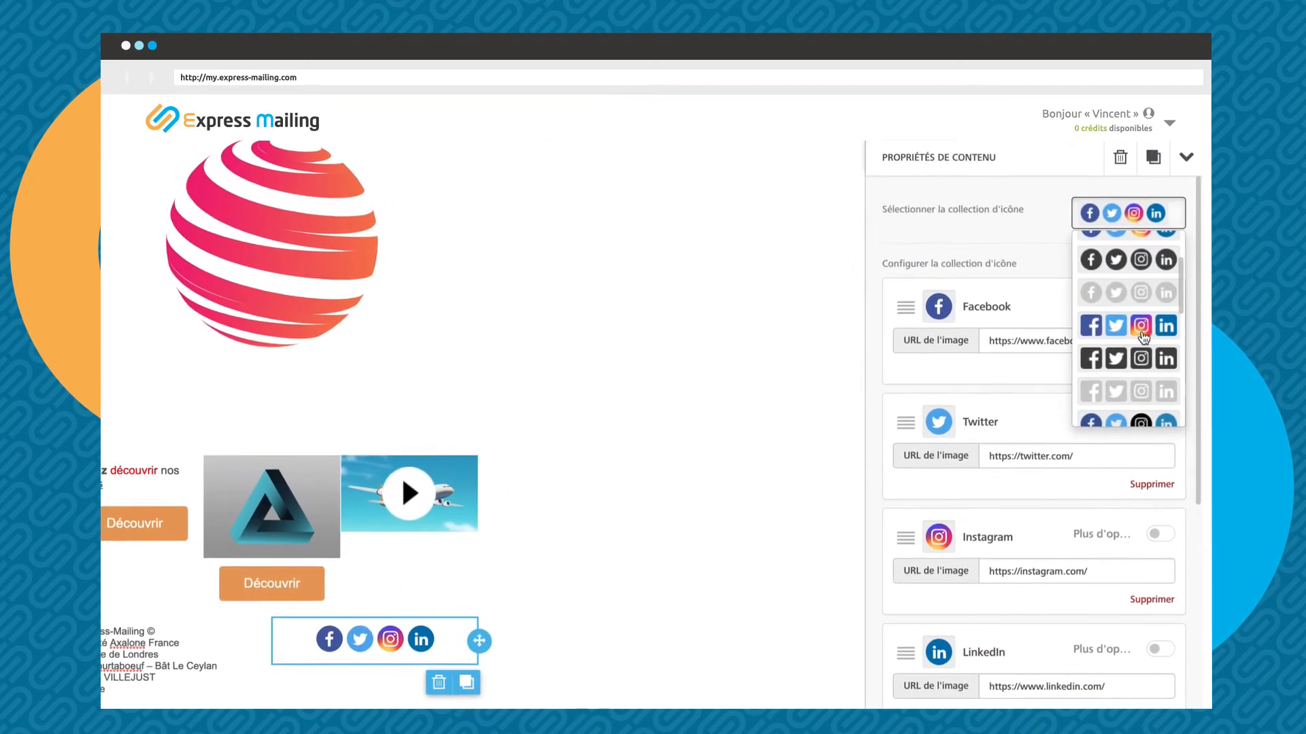
click(1141, 368)
click(1073, 442)
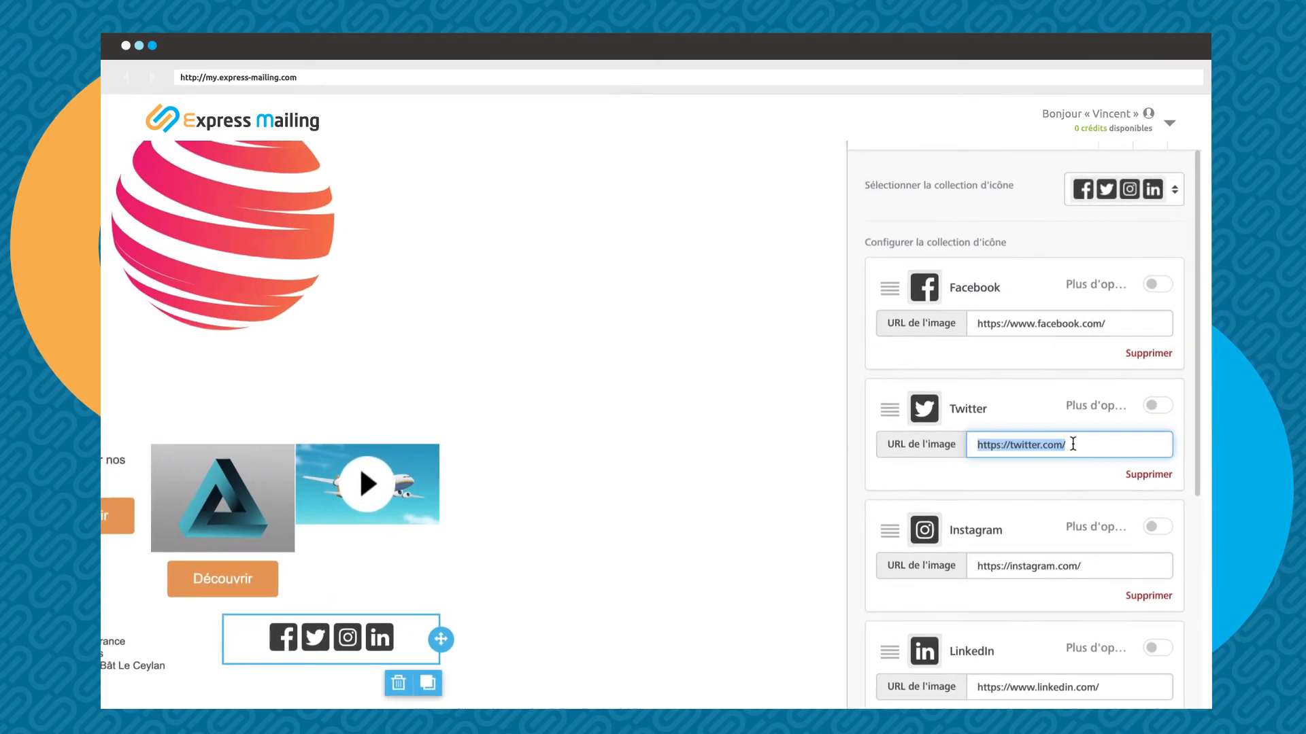
text(expressmailing)
Step: Look through the additional follow and share icons available for the social media block, then close the icon list
scroll(1014, 476, down, 4)
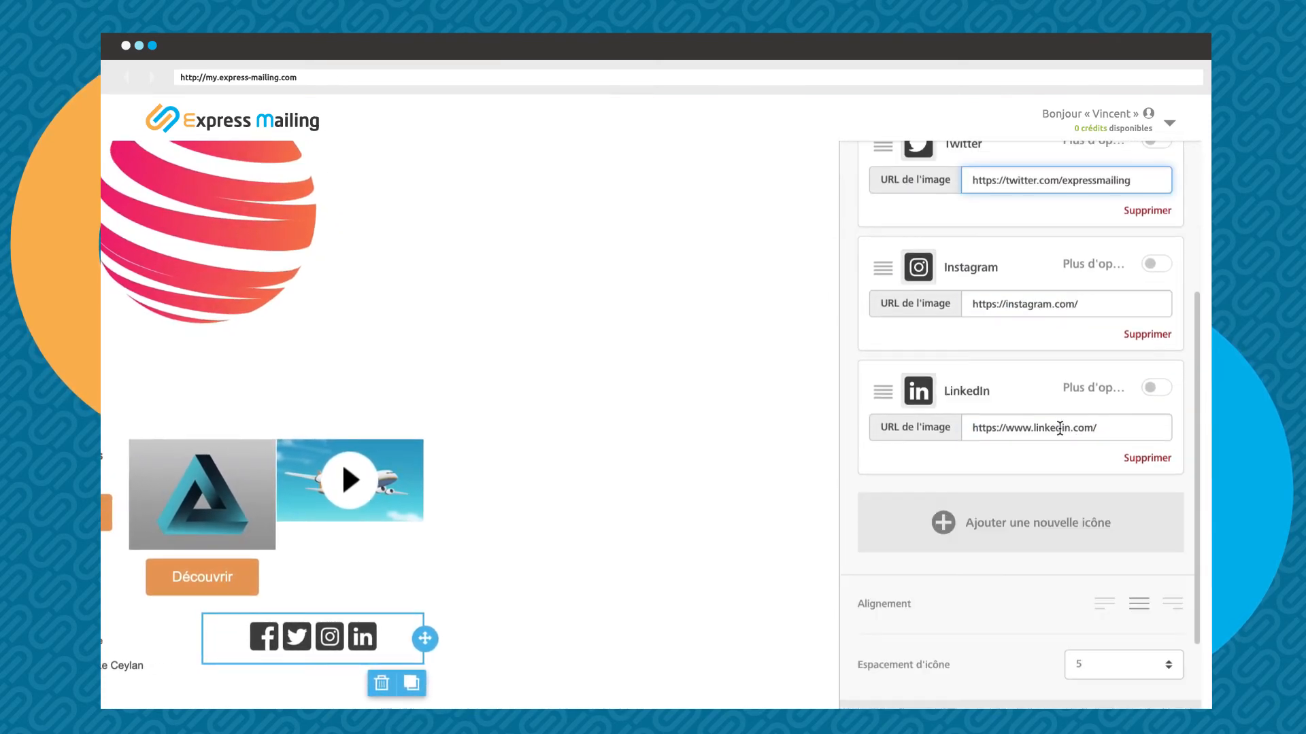
click(1006, 524)
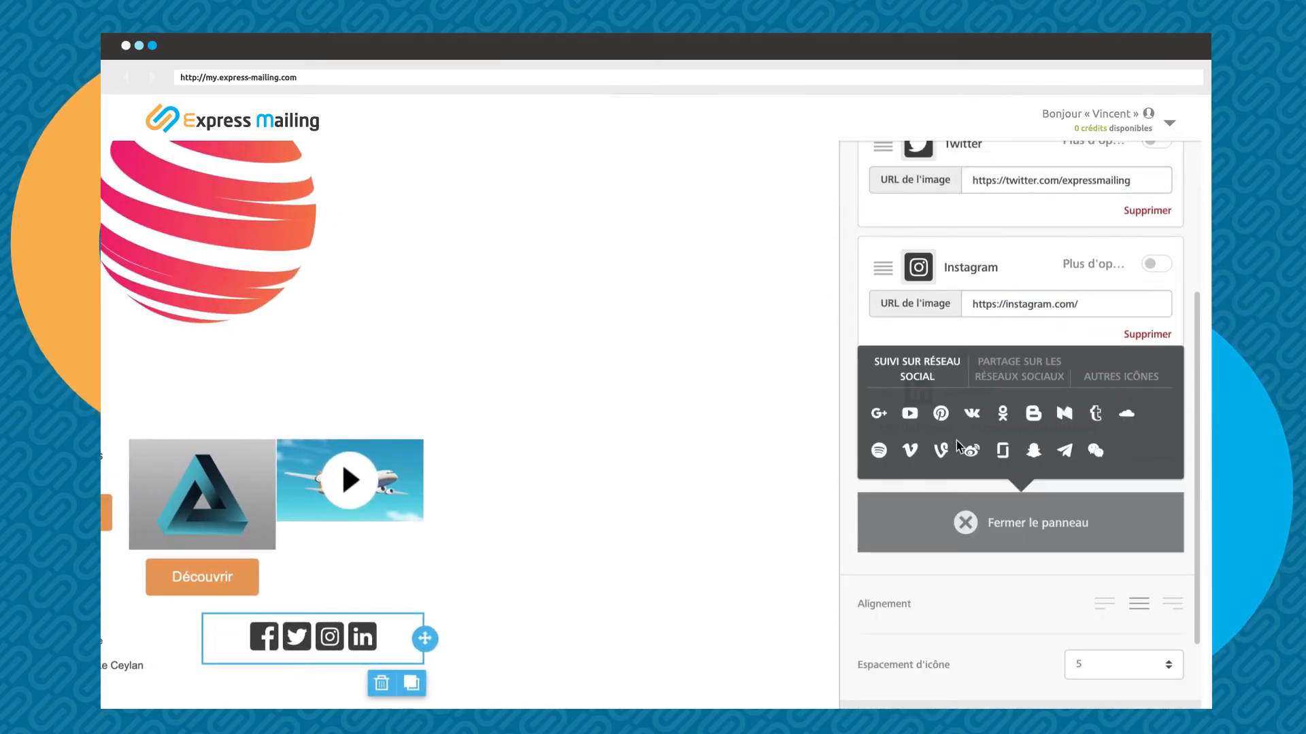
click(999, 370)
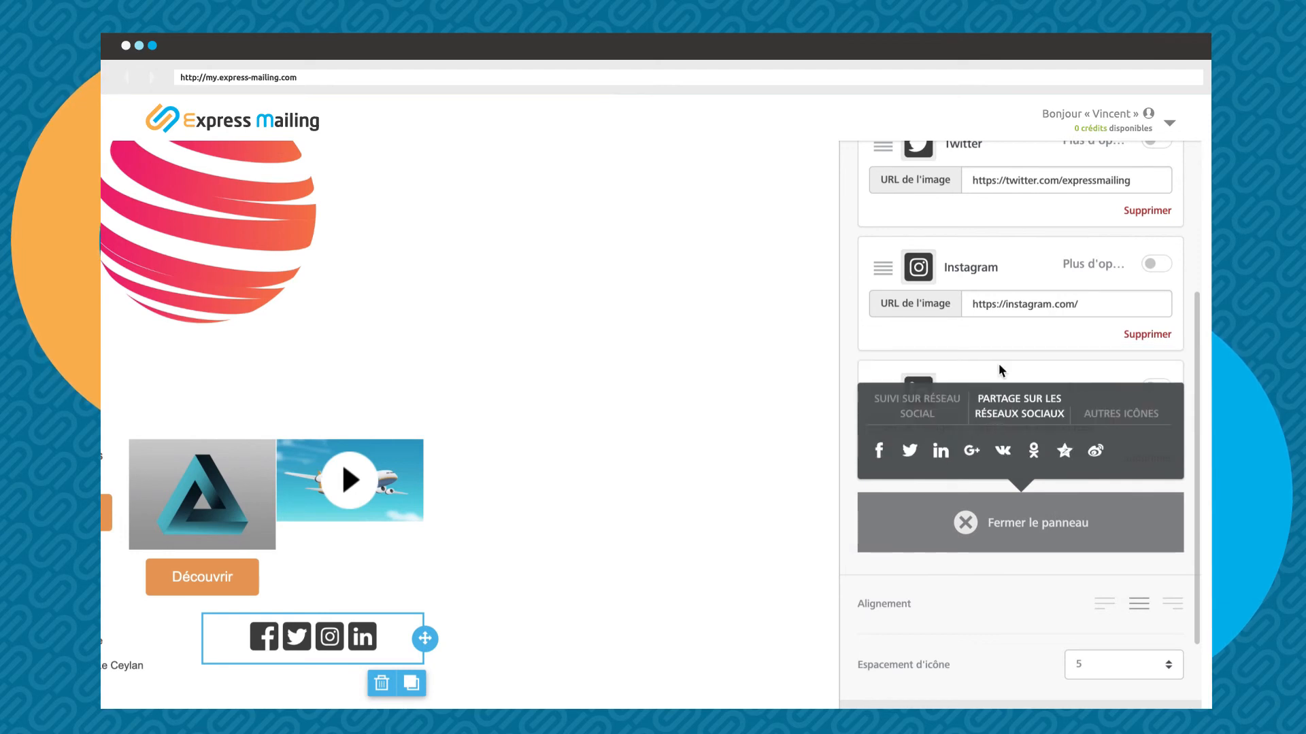
click(948, 418)
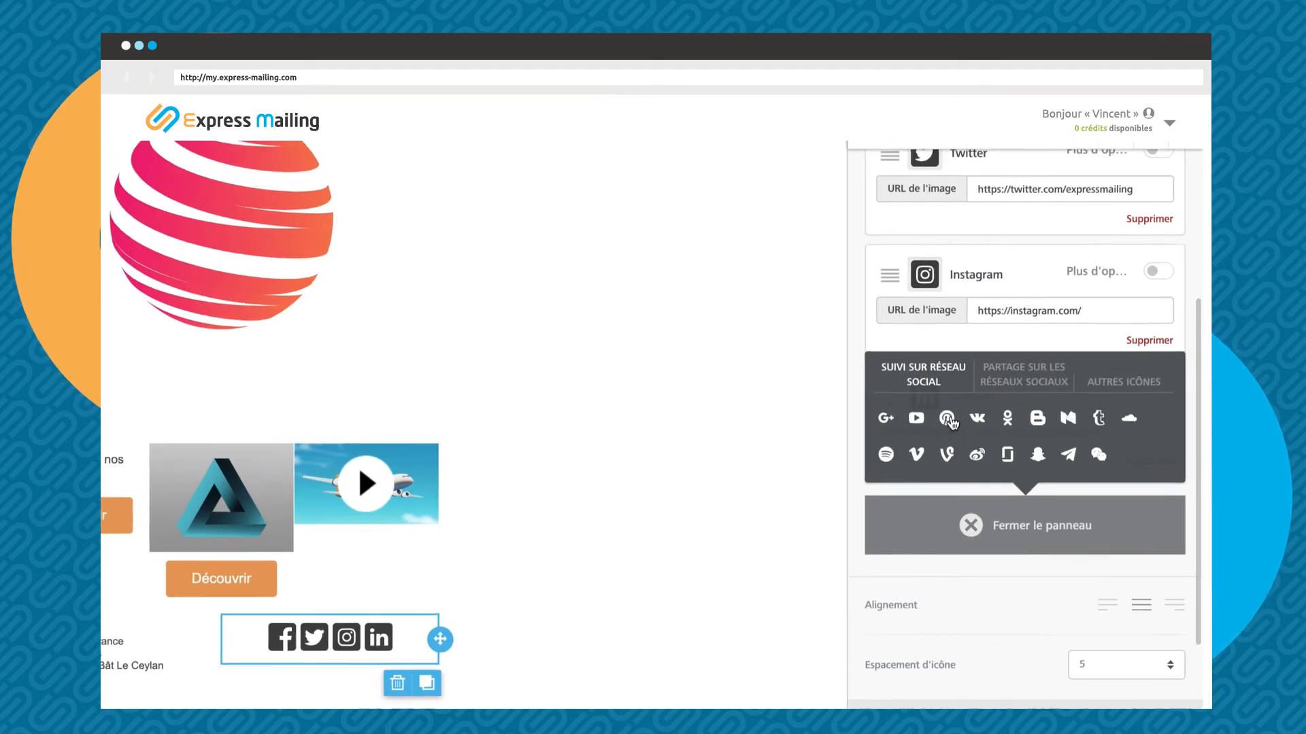
click(1078, 546)
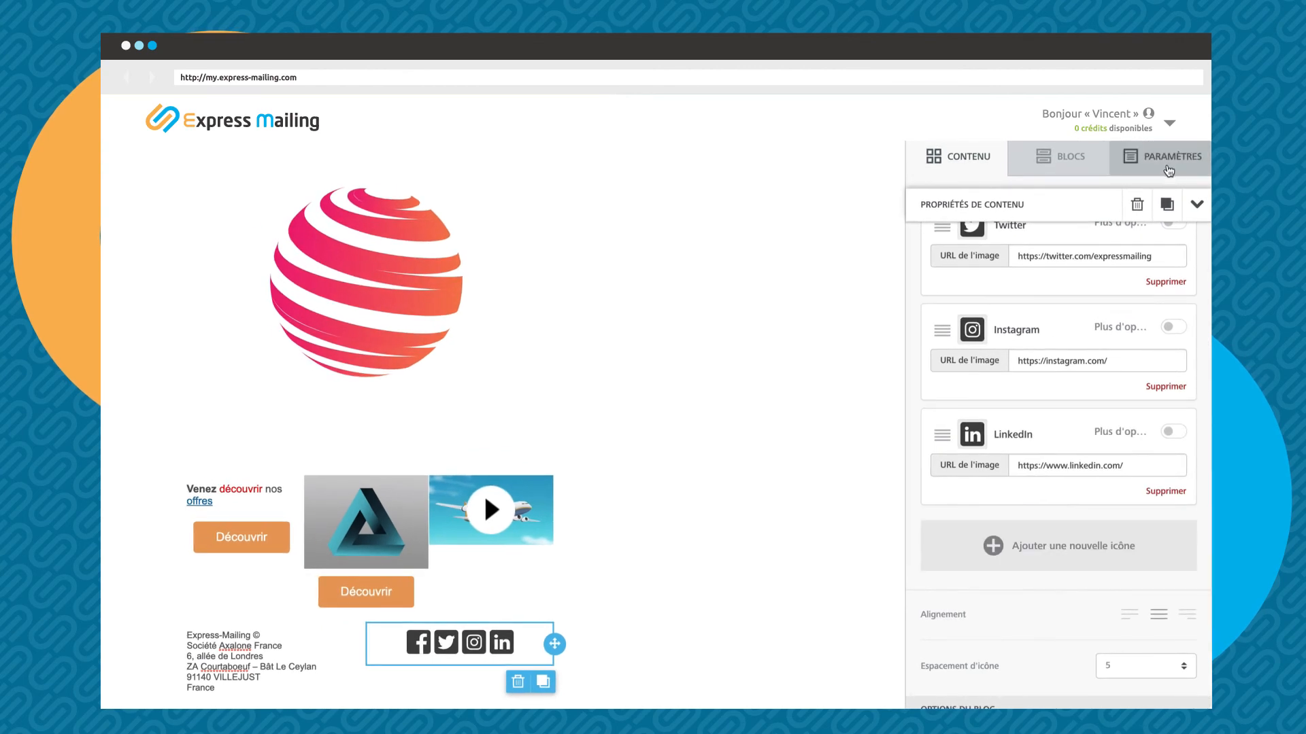
Step: Set the width of the newsletter's content area to 610 px in the general settings
click(1168, 170)
drag(942, 273, 1009, 274)
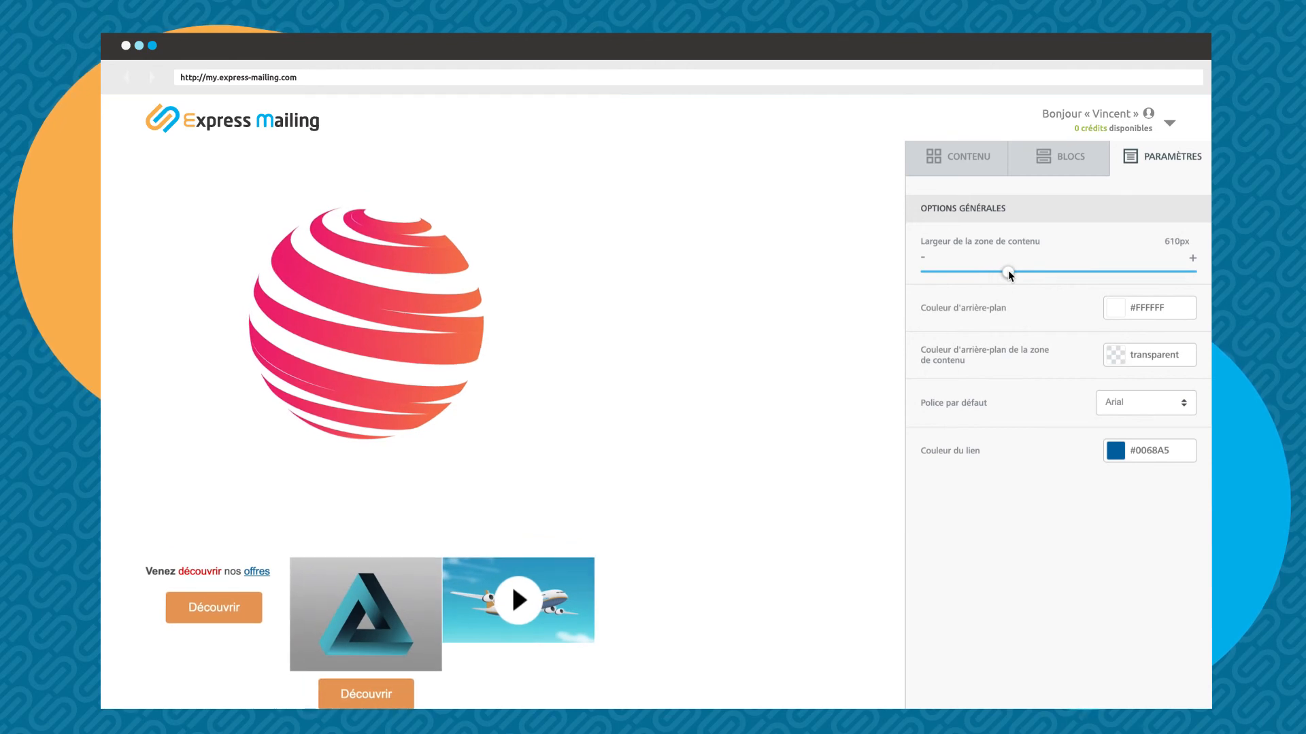
Step: Look at the general options for default font, background colour and link colour
click(1142, 404)
click(1141, 404)
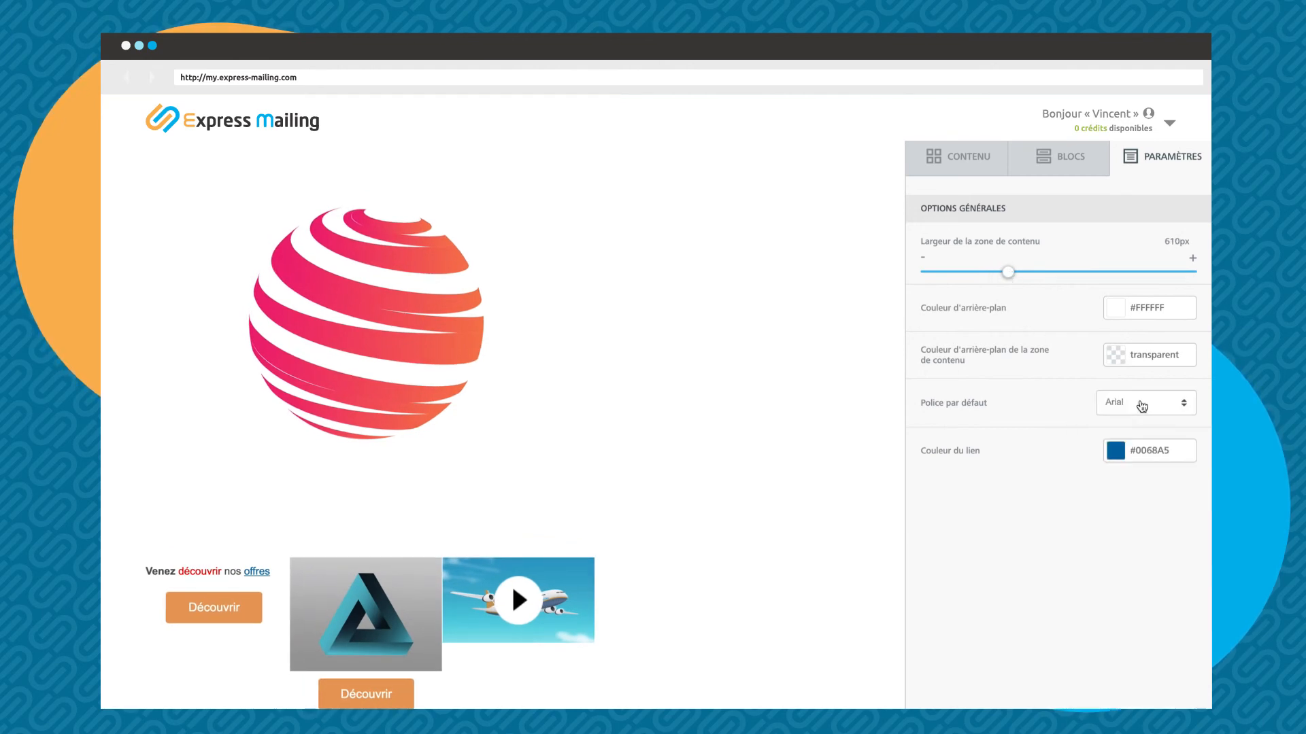
click(1111, 311)
click(1115, 451)
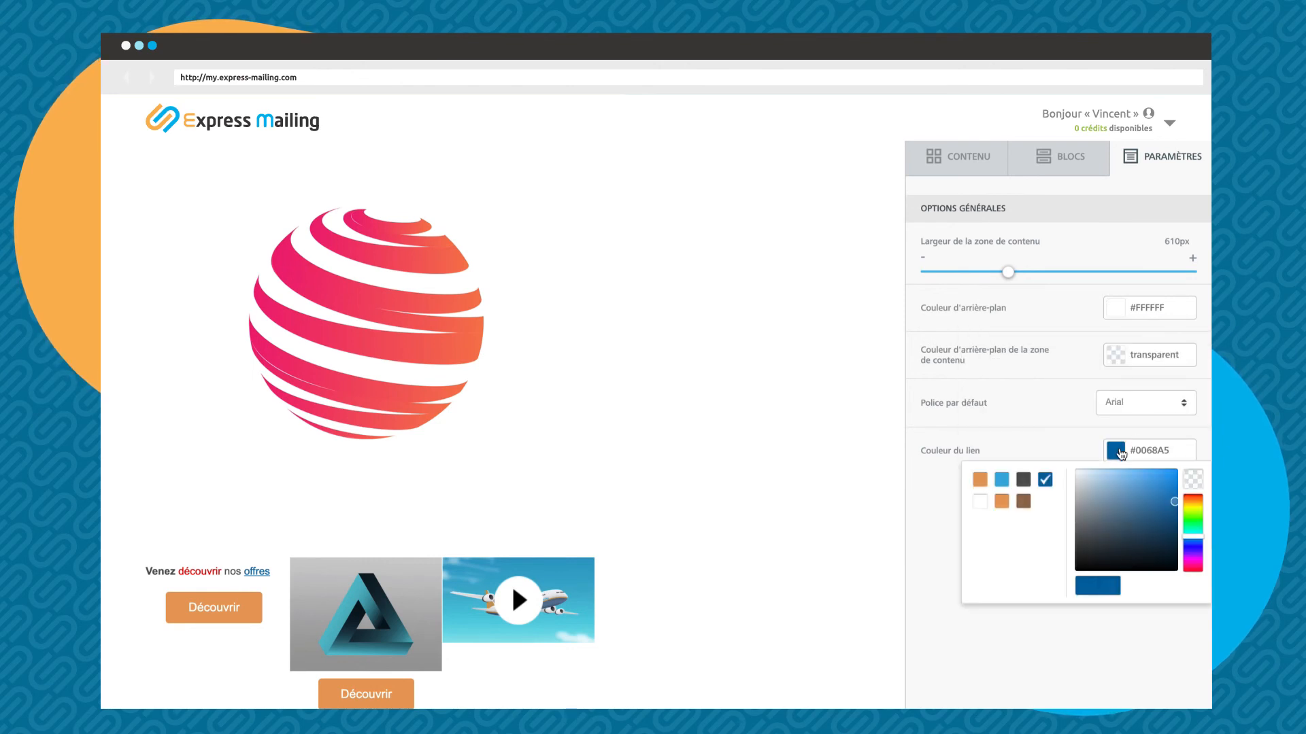
click(1121, 454)
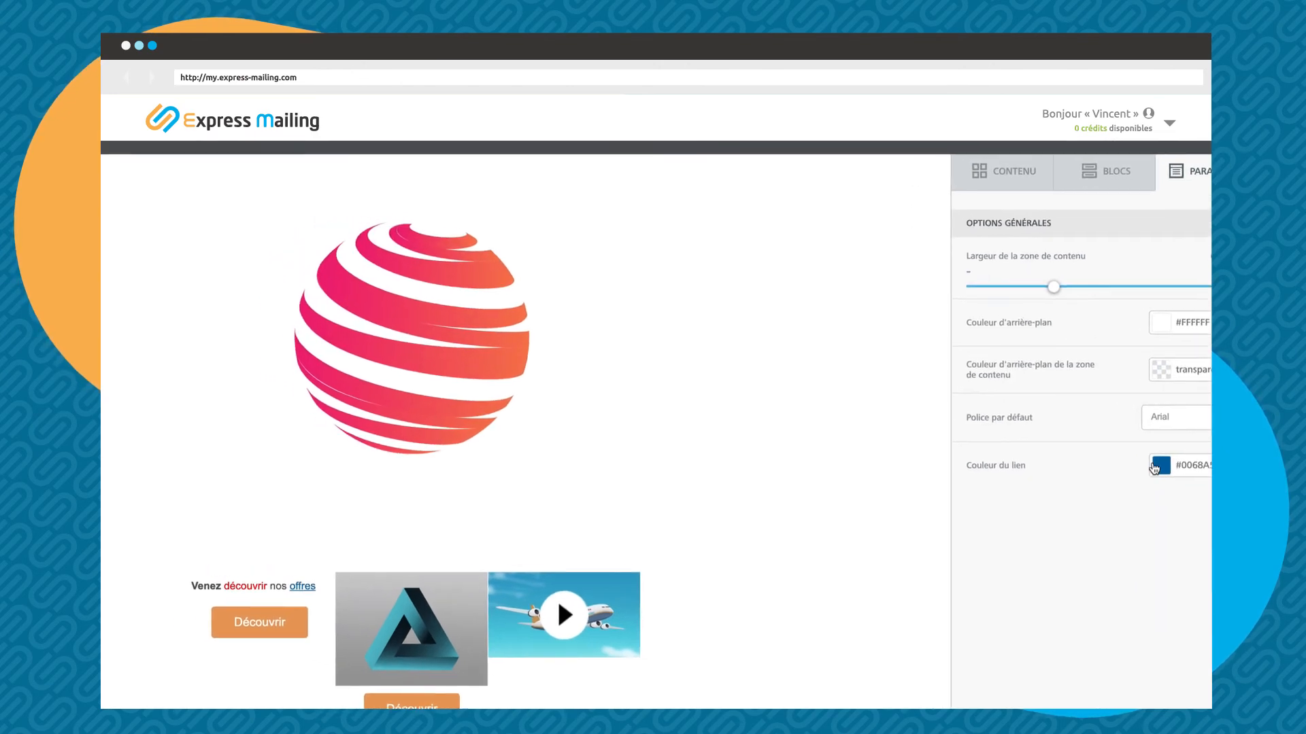